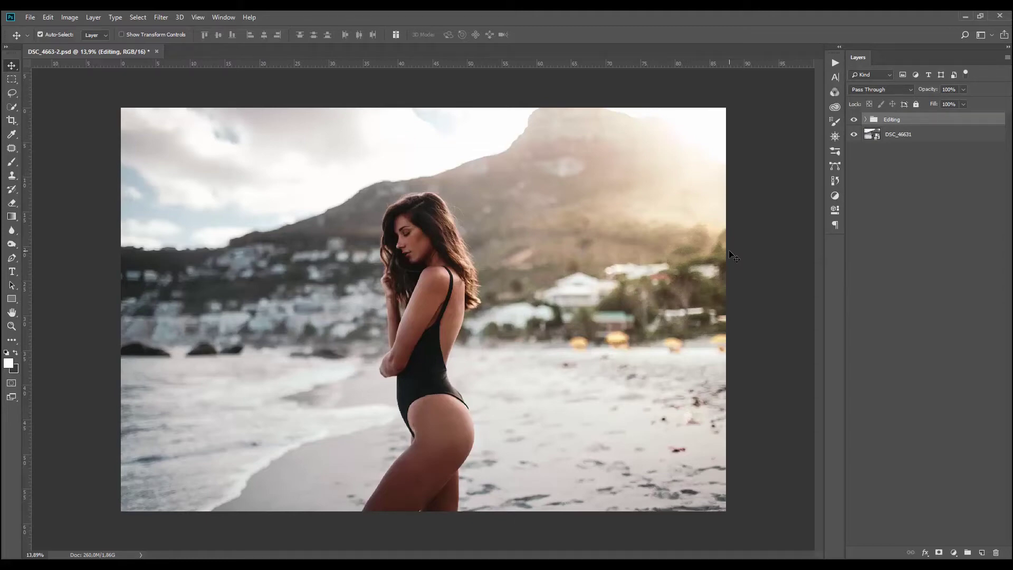
# Add a Curves adjustment layer above the Editing group.
pyautogui.click(953, 552)
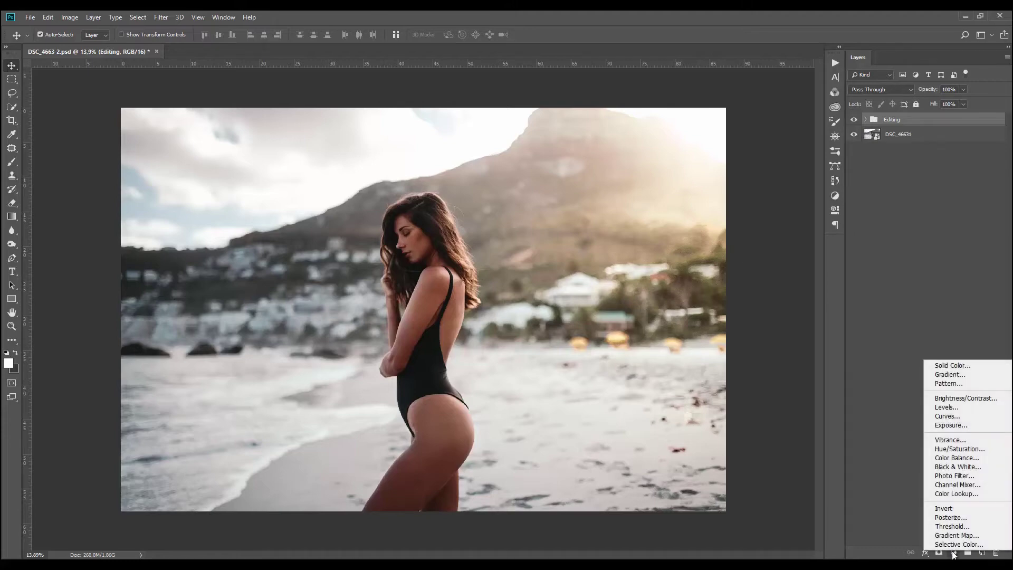
pyautogui.click(955, 418)
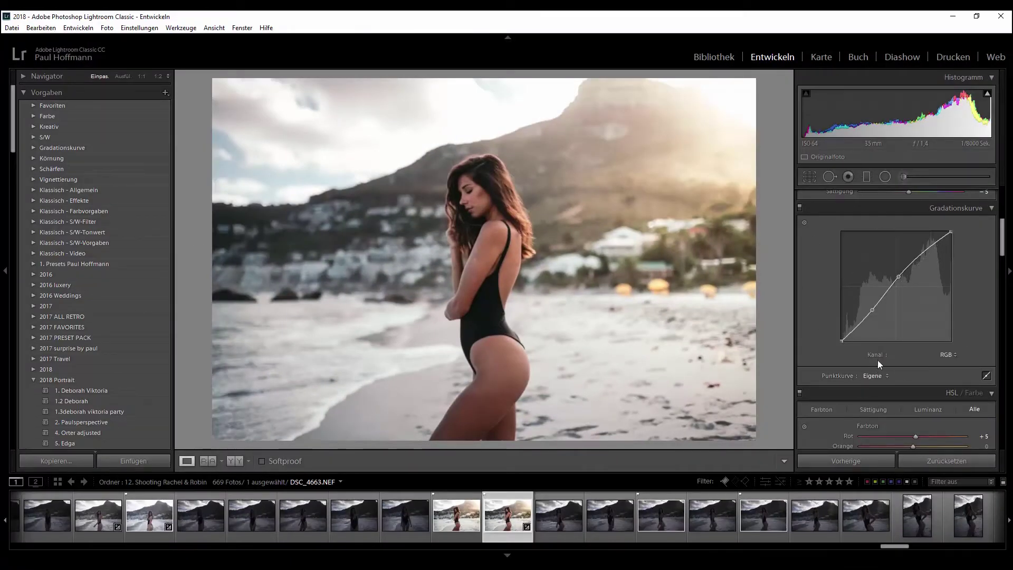
# Switch to Lightroom and examine the tone curve's channel choices and its region and point-curve views.
pyautogui.click(948, 354)
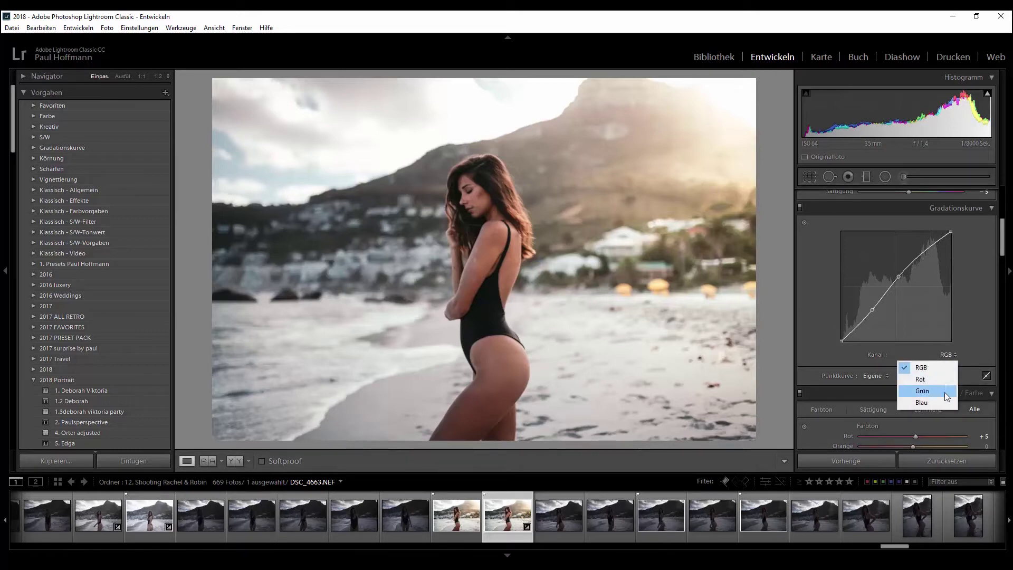
pyautogui.click(953, 367)
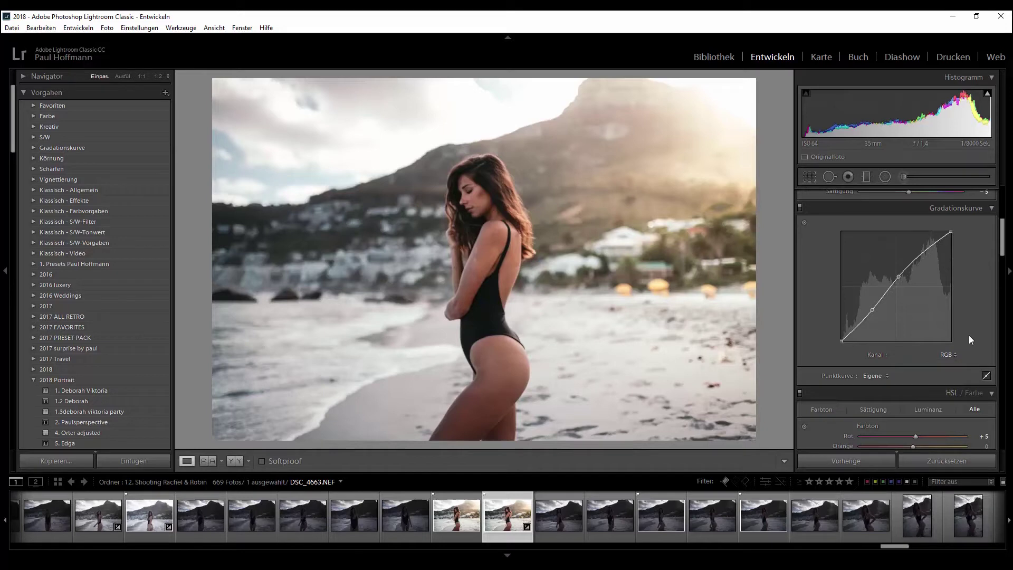
pyautogui.click(985, 374)
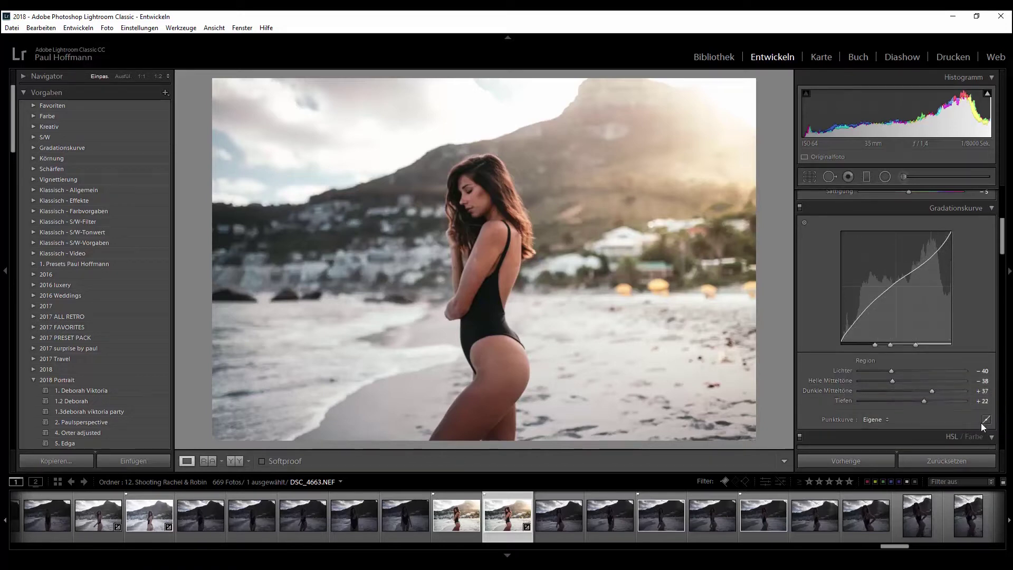
pyautogui.click(986, 421)
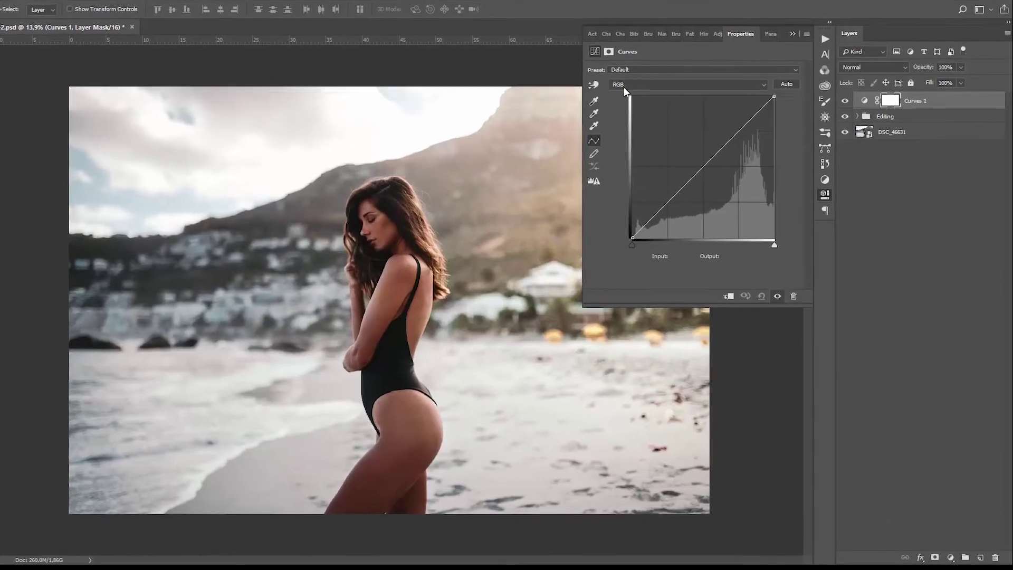
# In Photoshop, raise the Blue channel's black point to output 10 and lower its white point on the Curves 1 layer.
pyautogui.click(626, 86)
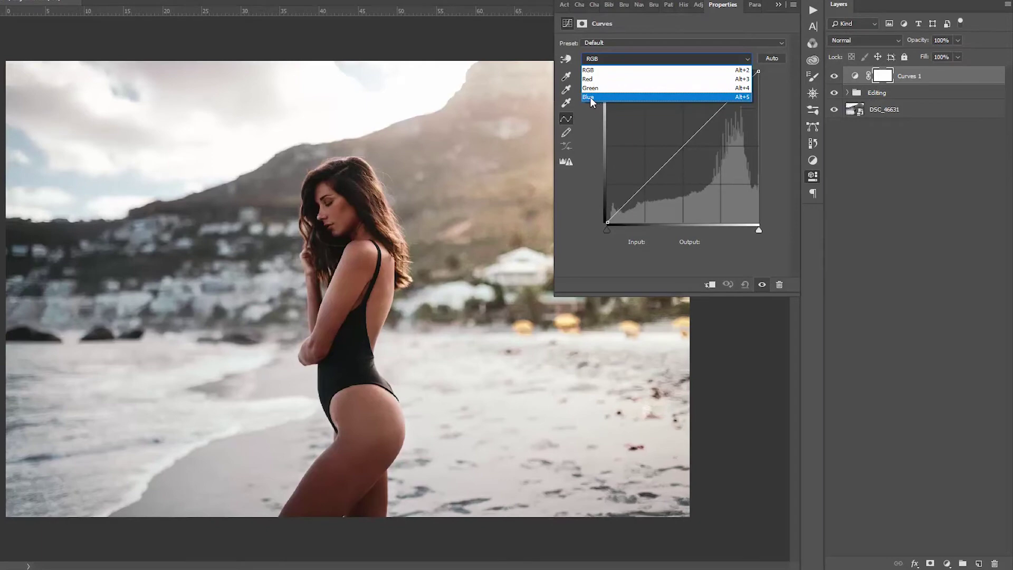
pyautogui.click(590, 97)
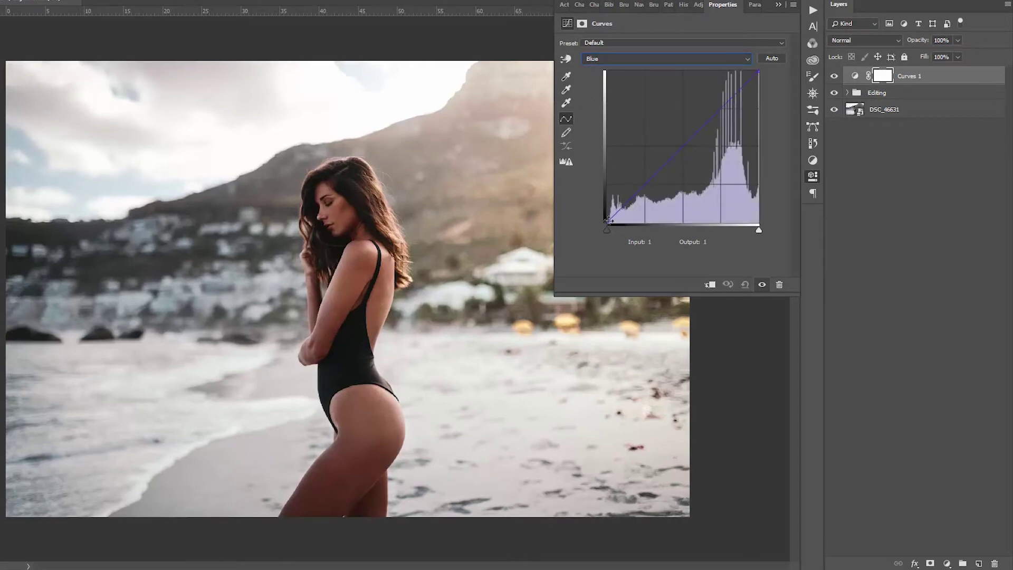
pyautogui.moveTo(606, 223); pyautogui.dragTo(606, 217)
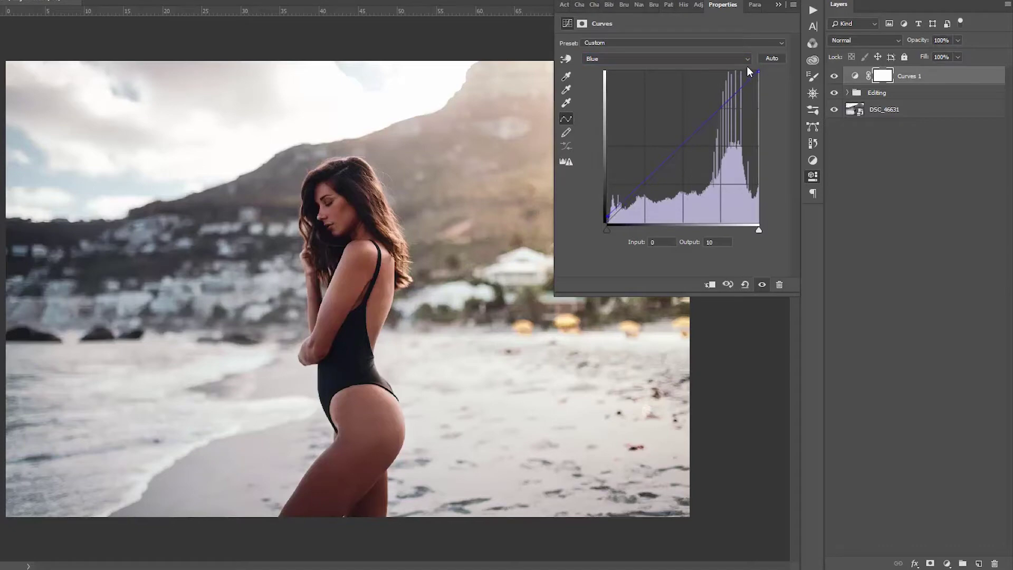
pyautogui.moveTo(759, 71); pyautogui.dragTo(759, 81)
# Move the Green channel's black point inward and set its white point to input 242, output 255.
pyautogui.click(602, 59)
pyautogui.click(602, 86)
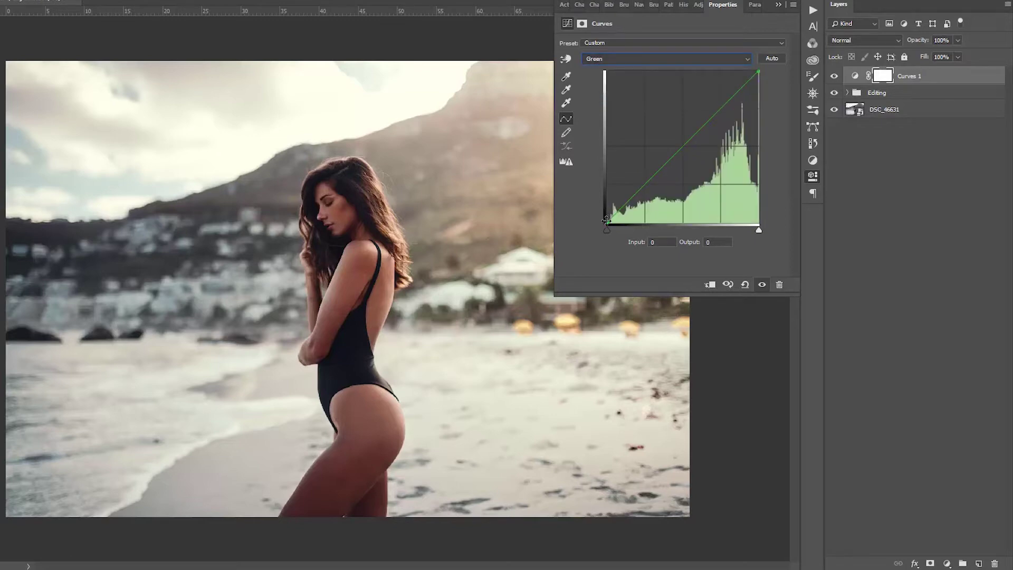
pyautogui.moveTo(608, 220); pyautogui.dragTo(618, 212)
pyautogui.moveTo(759, 71); pyautogui.dragTo(751, 71)
# Move the Red channel's black point inward and set its white point to input 245, output 255.
pyautogui.click(657, 59)
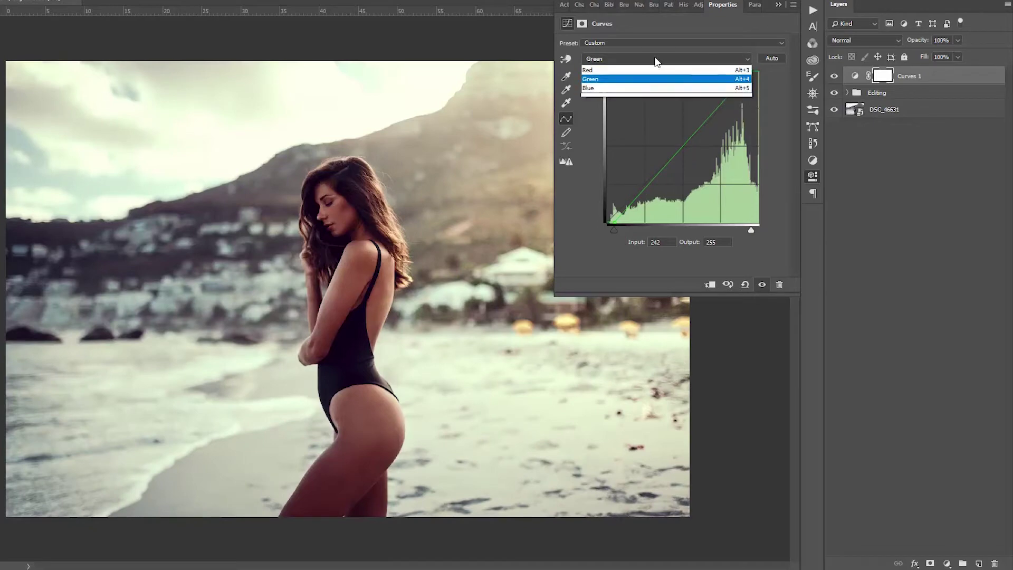
pyautogui.click(589, 82)
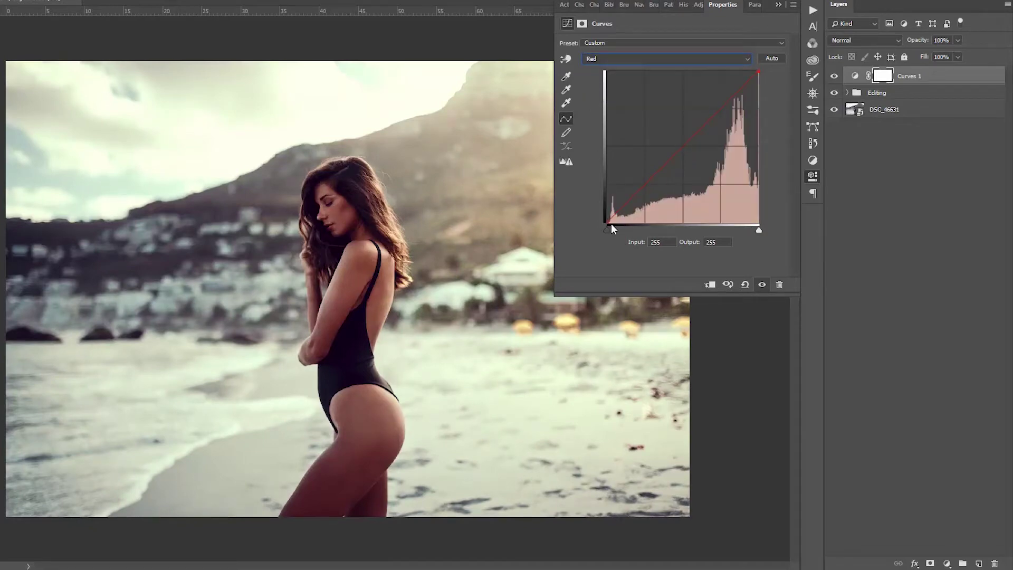
pyautogui.click(612, 221)
pyautogui.moveTo(758, 71); pyautogui.dragTo(753, 70)
# Toggle the visibility of the Curves 1 layer repeatedly to compare the photo before and after the grading.
pyautogui.click(833, 78)
pyautogui.click(834, 78)
pyautogui.click(834, 78)
pyautogui.click(834, 78)
pyautogui.click(834, 78)
pyautogui.click(834, 78)
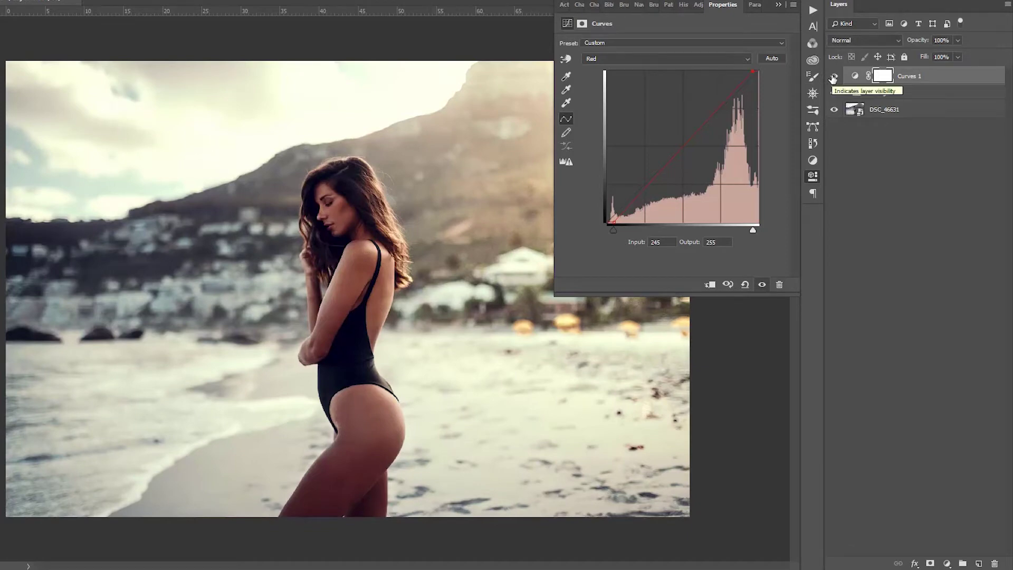
pyautogui.click(834, 79)
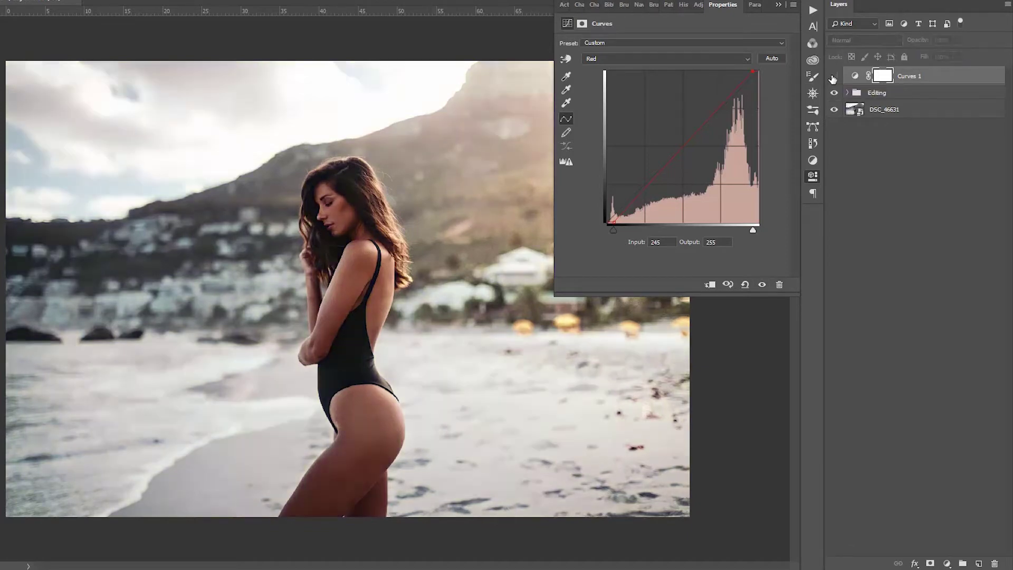
pyautogui.click(833, 78)
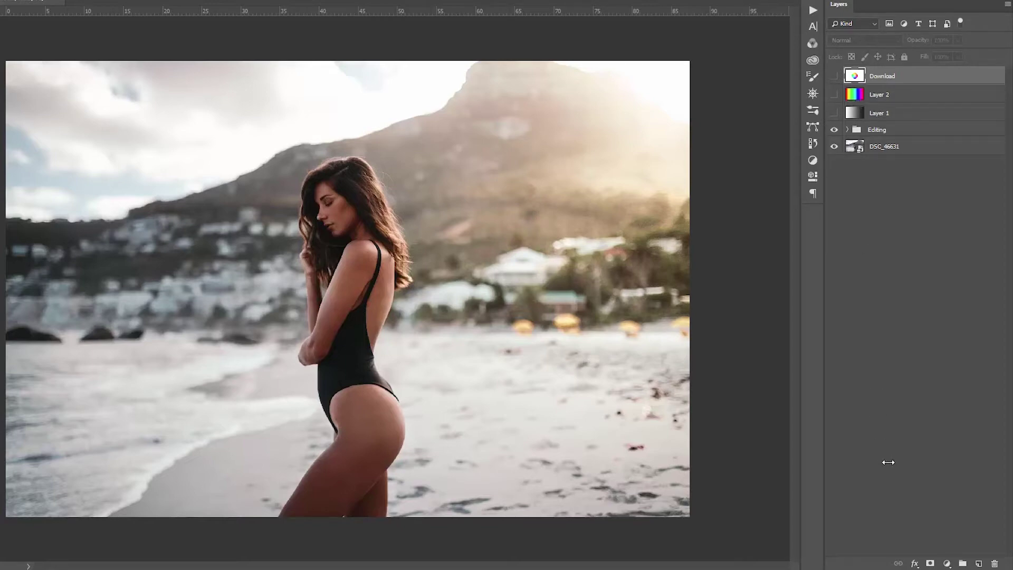
# Add a Curves adjustment layer above the Download layer.
pyautogui.click(948, 563)
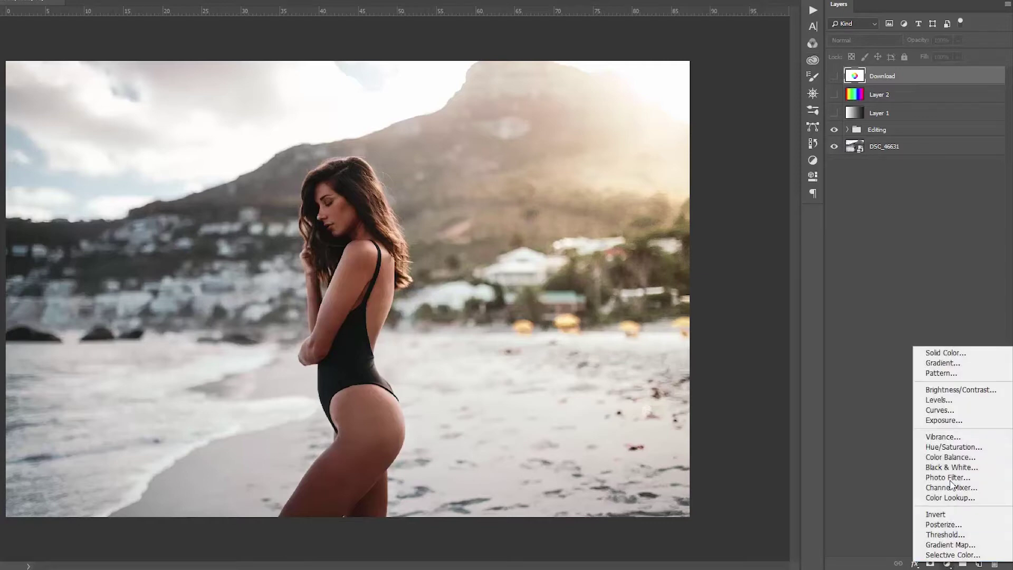
pyautogui.click(950, 411)
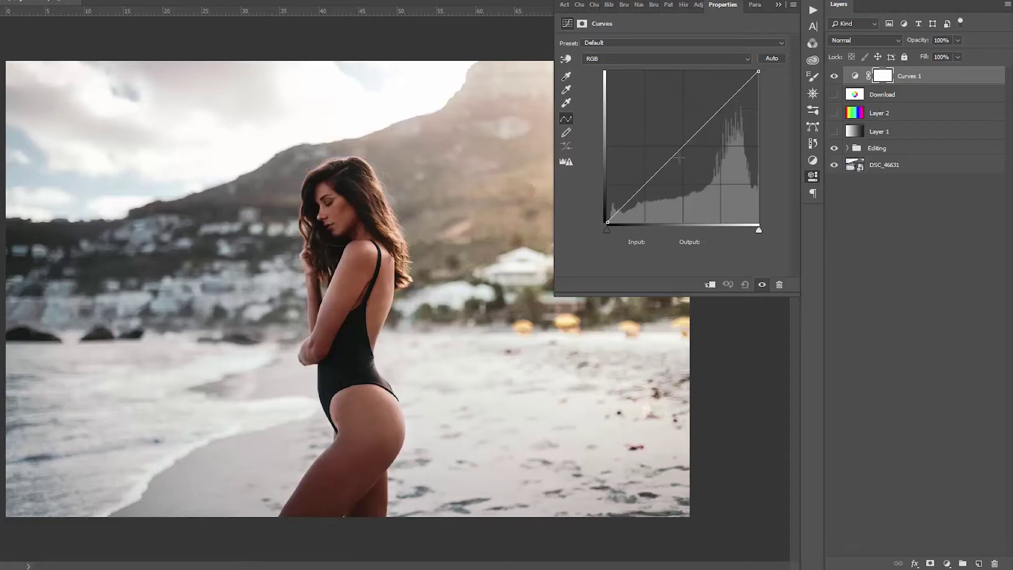
# Try darkening the RGB midtones to input 161, output 98, brightening them to 115, 163, and return the point to 136, 136.
pyautogui.moveTo(682, 147); pyautogui.dragTo(703, 164)
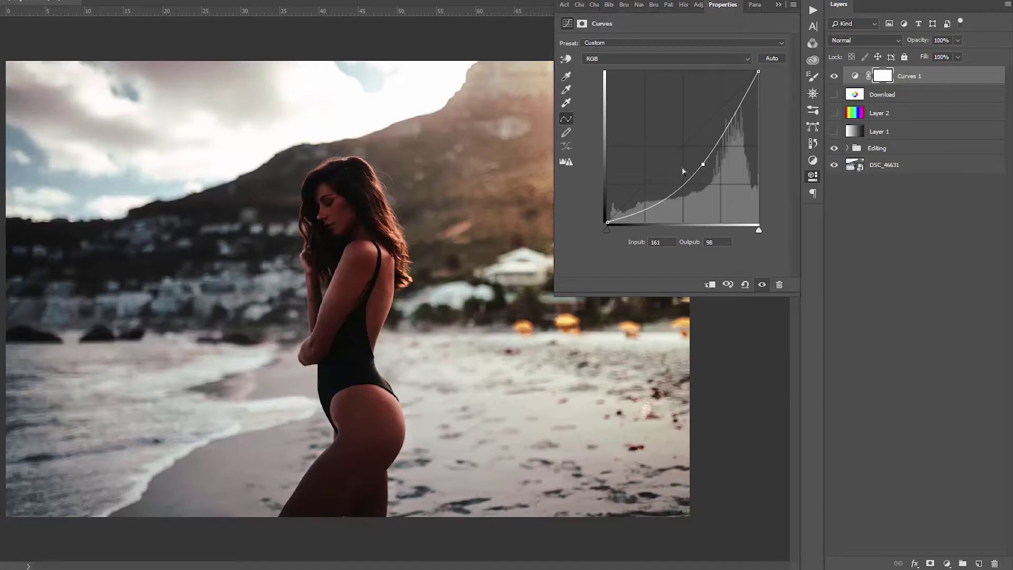
pyautogui.moveTo(703, 165); pyautogui.dragTo(676, 127)
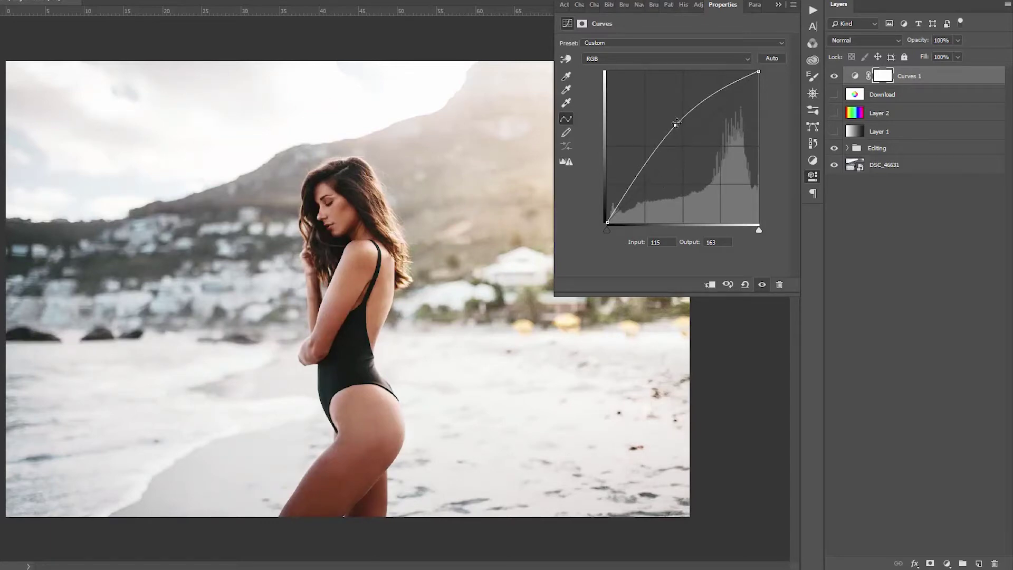
pyautogui.moveTo(677, 124); pyautogui.dragTo(688, 141)
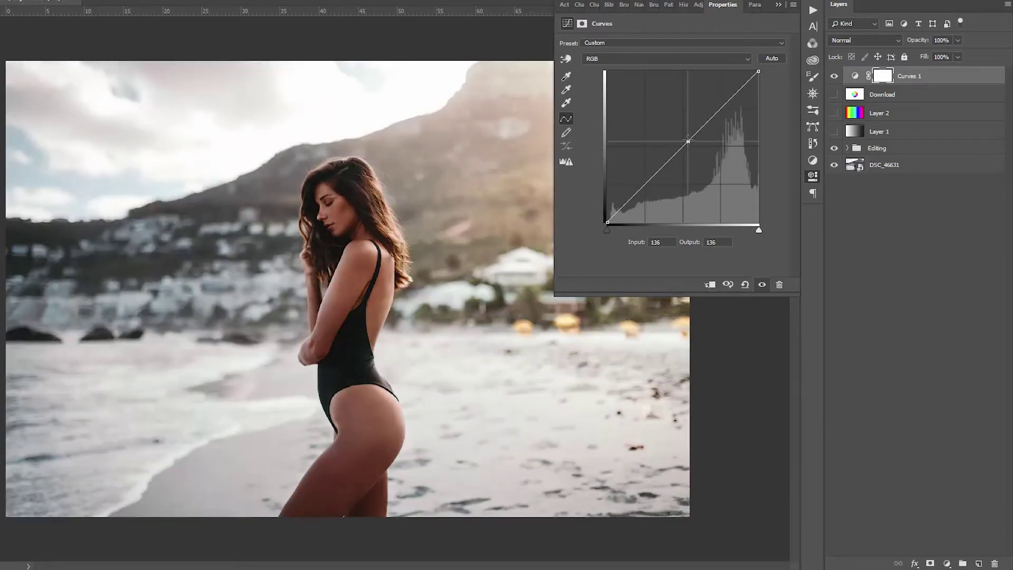
# Try placing several points along the RGB curve with a highlight point at input 201, output 219, and remove all the points.
pyautogui.click(644, 184)
pyautogui.click(663, 163)
pyautogui.click(706, 122)
pyautogui.moveTo(727, 103); pyautogui.dragTo(727, 93)
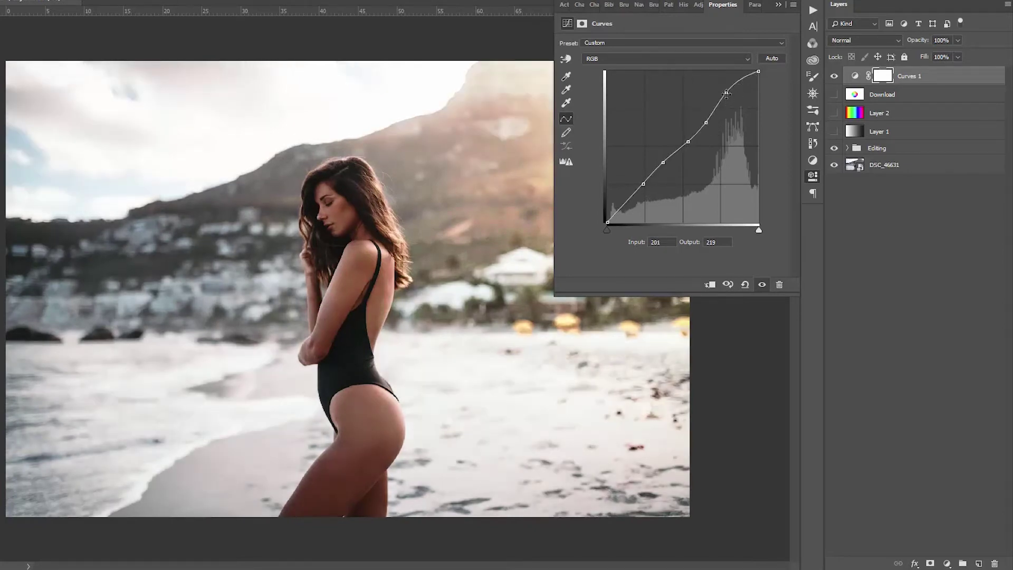
pyautogui.keyDown('ctrl'); pyautogui.click(727, 93); pyautogui.keyUp('ctrl')
pyautogui.moveTo(708, 124); pyautogui.dragTo(689, 84)
pyautogui.keyDown('ctrl'); pyautogui.click(689, 84); pyautogui.keyUp('ctrl')
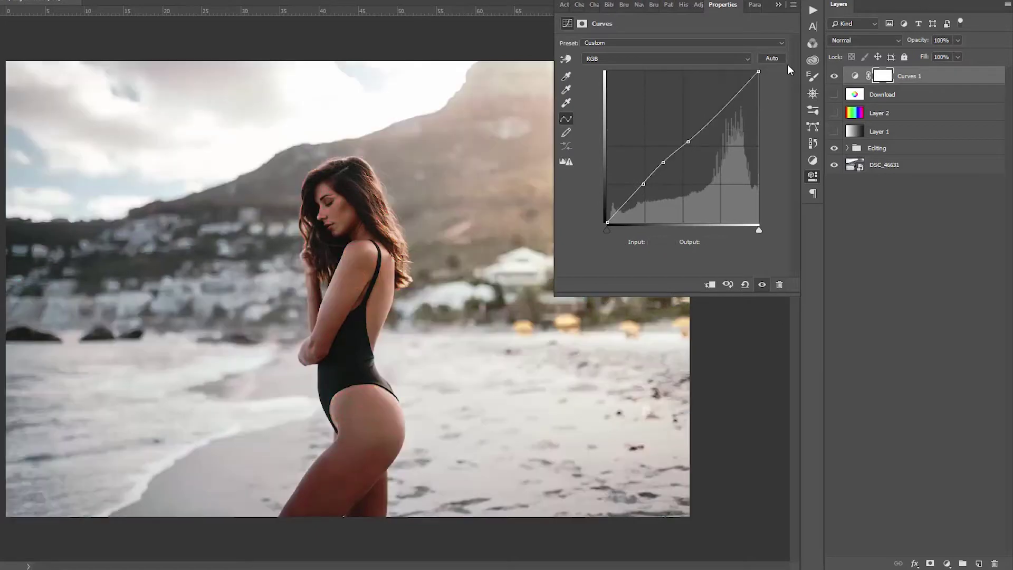
pyautogui.click(663, 163)
pyautogui.keyDown('ctrl'); pyautogui.click(663, 163); pyautogui.keyUp('ctrl')
pyautogui.keyDown('ctrl'); pyautogui.click(644, 184); pyautogui.keyUp('ctrl')
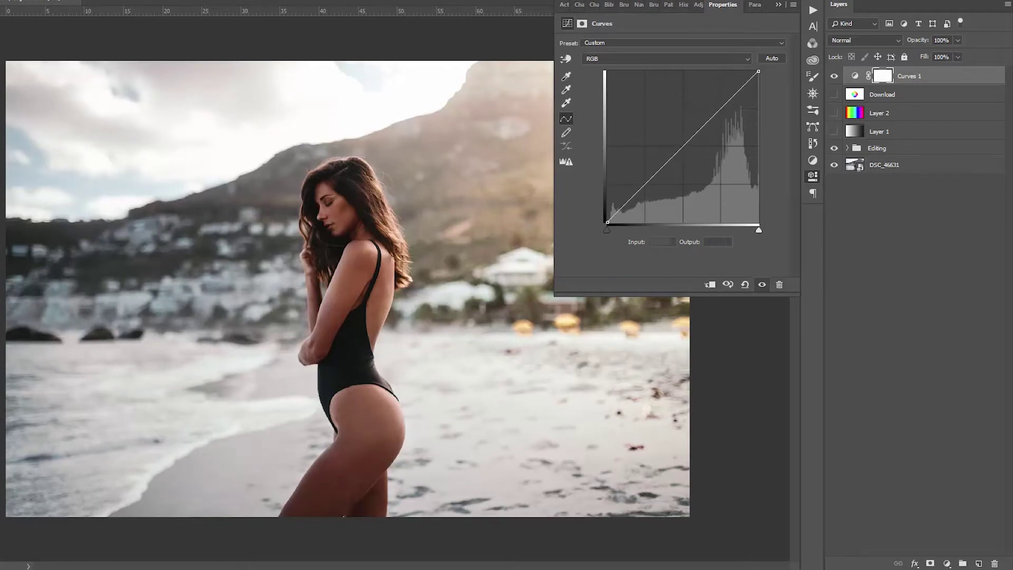
# Show the grayscale gradient on Layer 1 and try RGB midtone points at input 106, output 158 and input 152, output 100.
pyautogui.click(834, 131)
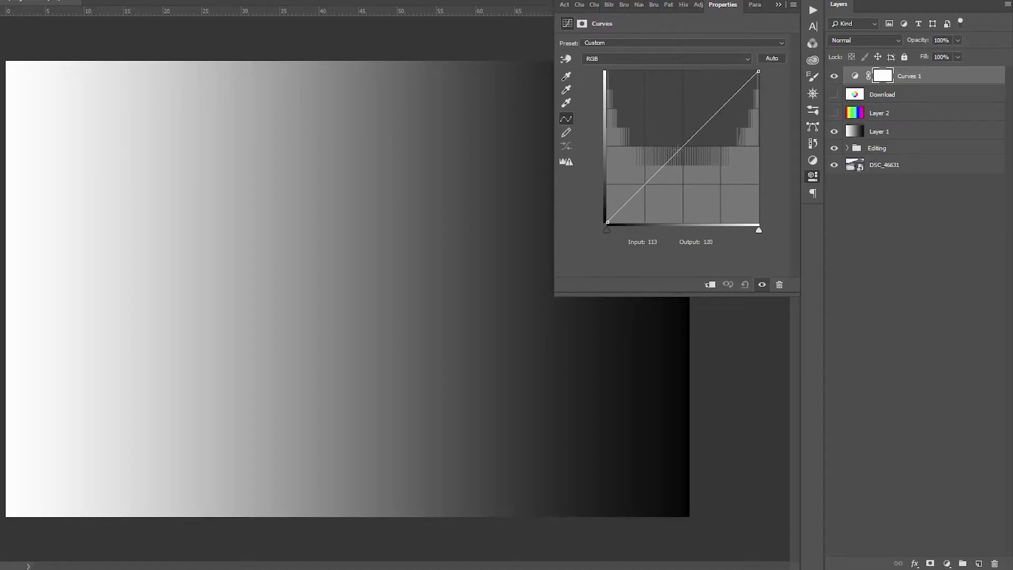
pyautogui.moveTo(685, 144); pyautogui.dragTo(670, 128)
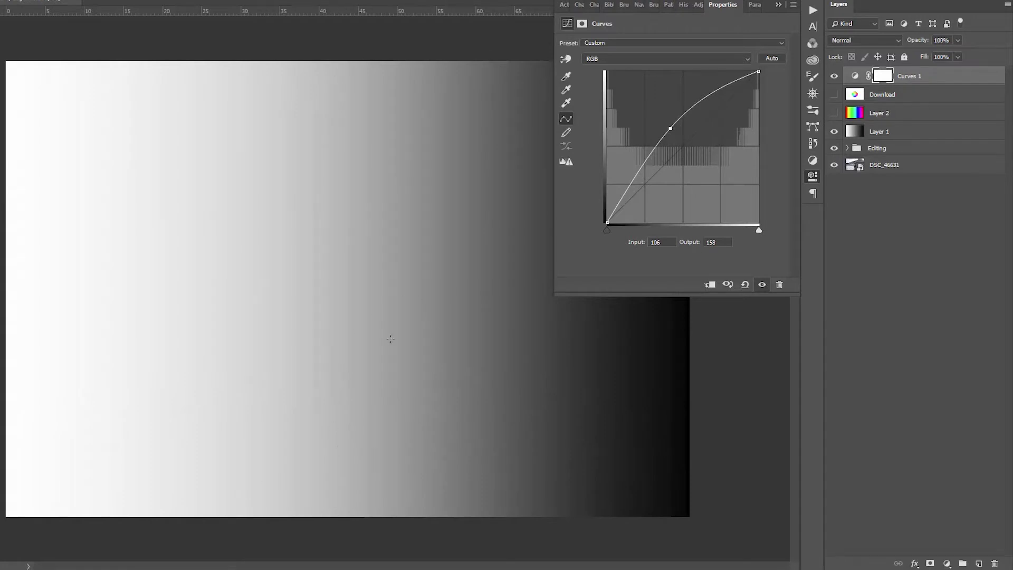
pyautogui.moveTo(671, 134); pyautogui.dragTo(697, 164)
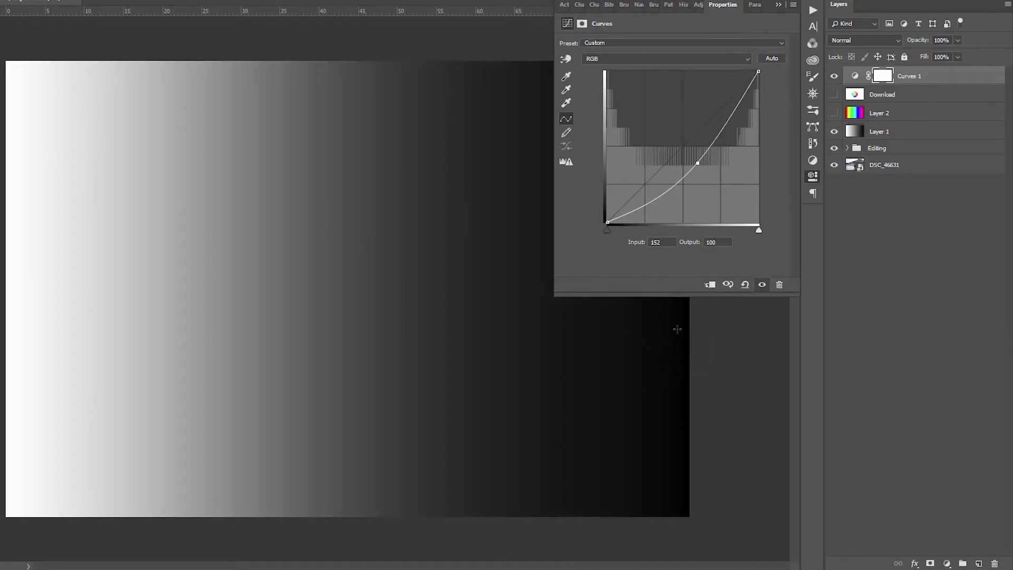
# Shape the RGB curve into an S-curve with a centred midpoint, shadow point at input 77, output 36, and highlight point at 188, 224.
pyautogui.moveTo(698, 163); pyautogui.dragTo(683, 147)
pyautogui.click(646, 185)
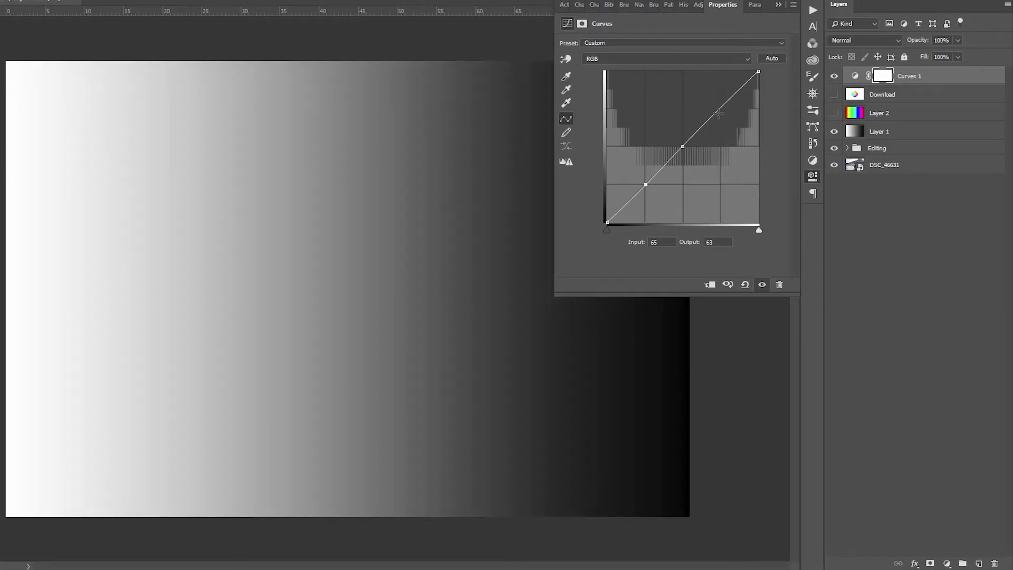
pyautogui.click(720, 107)
pyautogui.moveTo(646, 186); pyautogui.dragTo(652, 200)
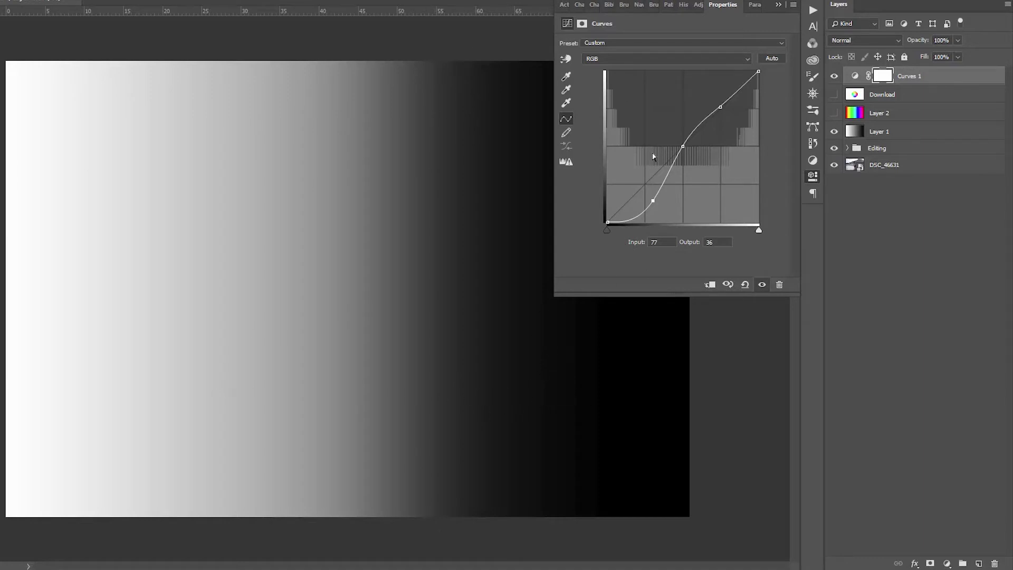
pyautogui.click(722, 109)
pyautogui.moveTo(722, 109); pyautogui.dragTo(718, 89)
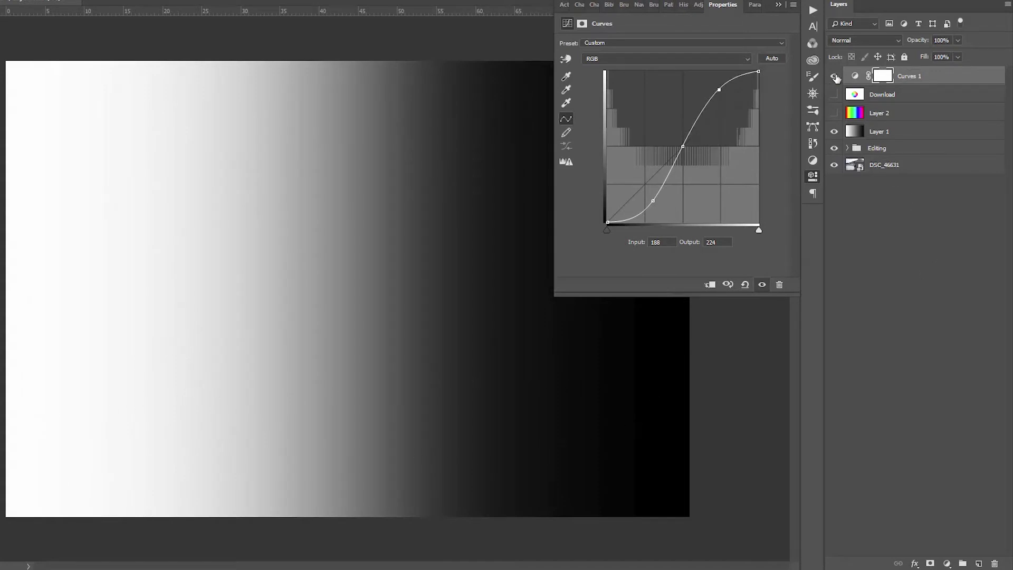
# Hide the gradient on Layer 1 and replace the RGB curve's shadow point with one at input 78, output 47.
pyautogui.click(835, 132)
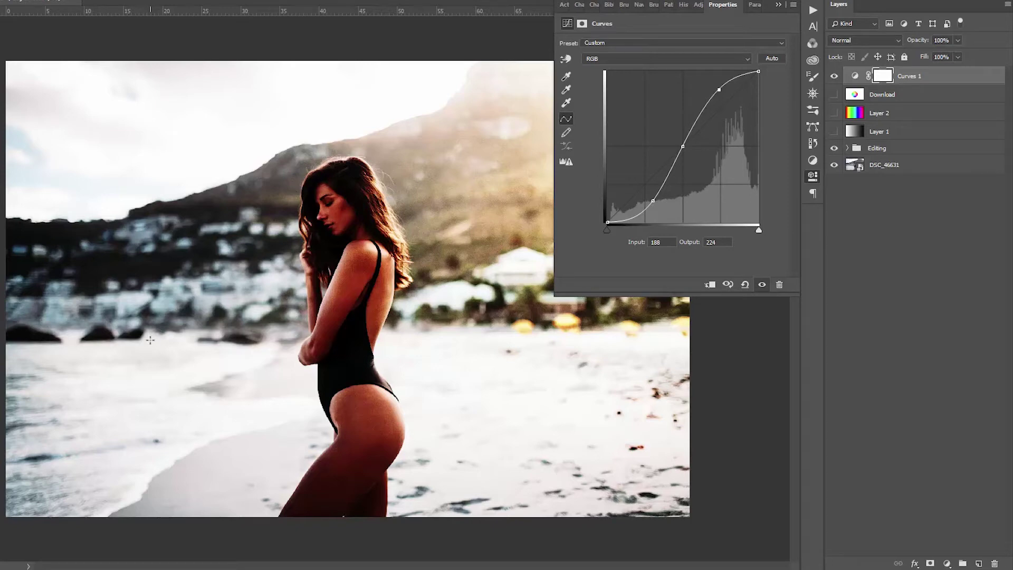
pyautogui.click(653, 201)
pyautogui.press('Delete')
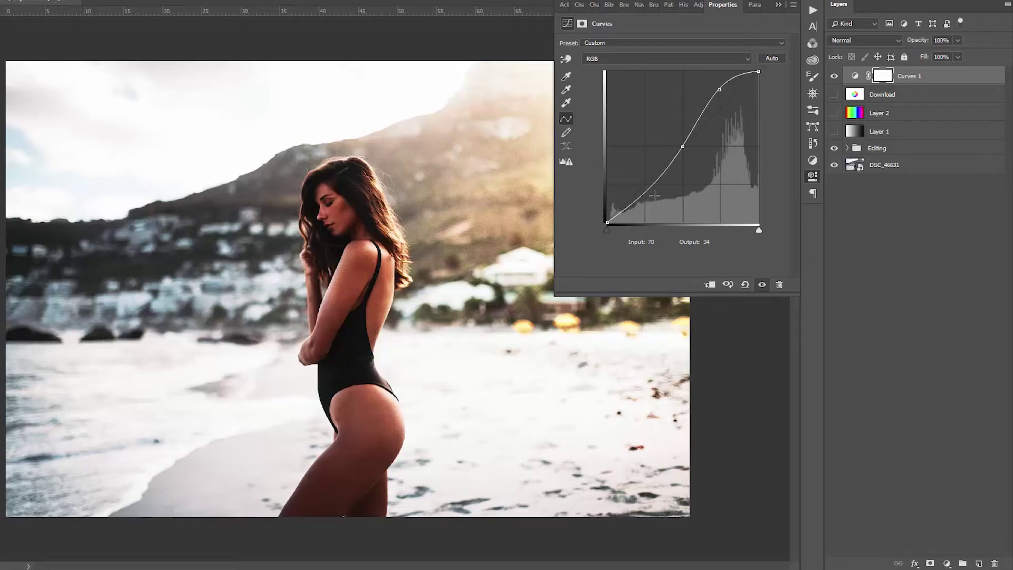
pyautogui.moveTo(659, 183); pyautogui.dragTo(653, 194)
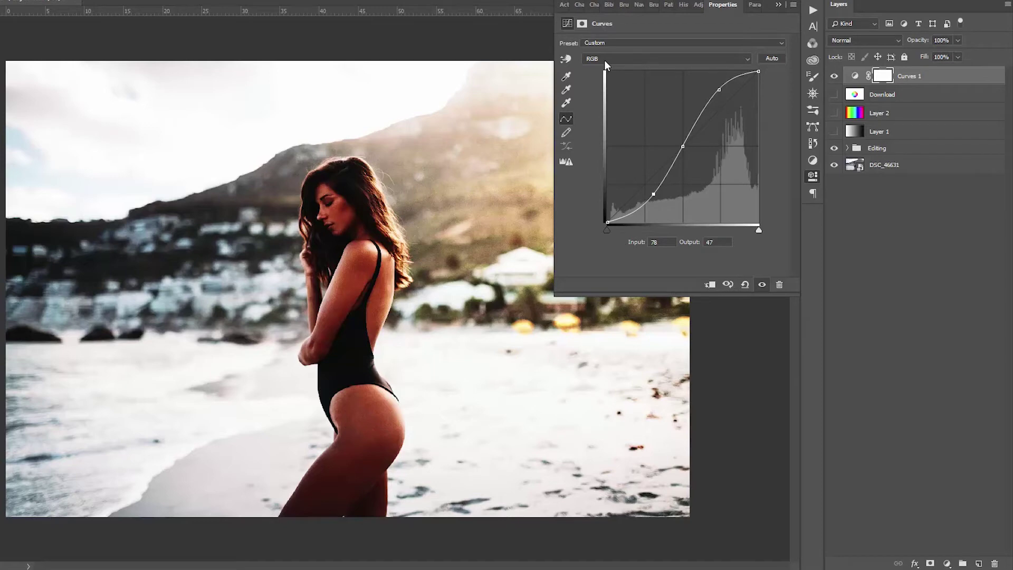
# Undo the RGB curve's shadow and highlight changes, keeping only the midpoint, and switch the curve to the Blue channel.
pyautogui.hotkey('ctrl', 'alt', 'z')
pyautogui.hotkey('ctrl', 'alt', 'z')
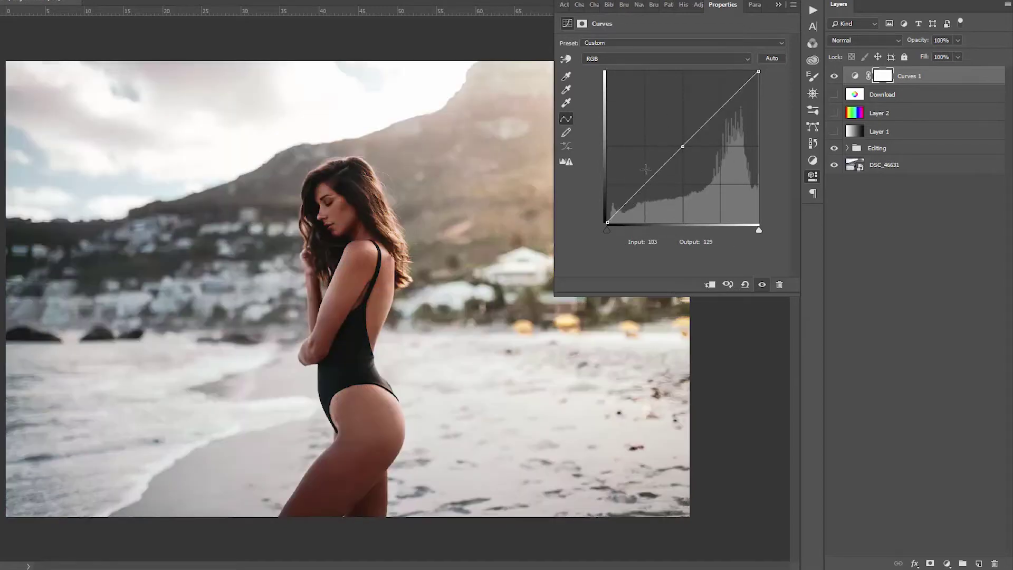
pyautogui.click(597, 59)
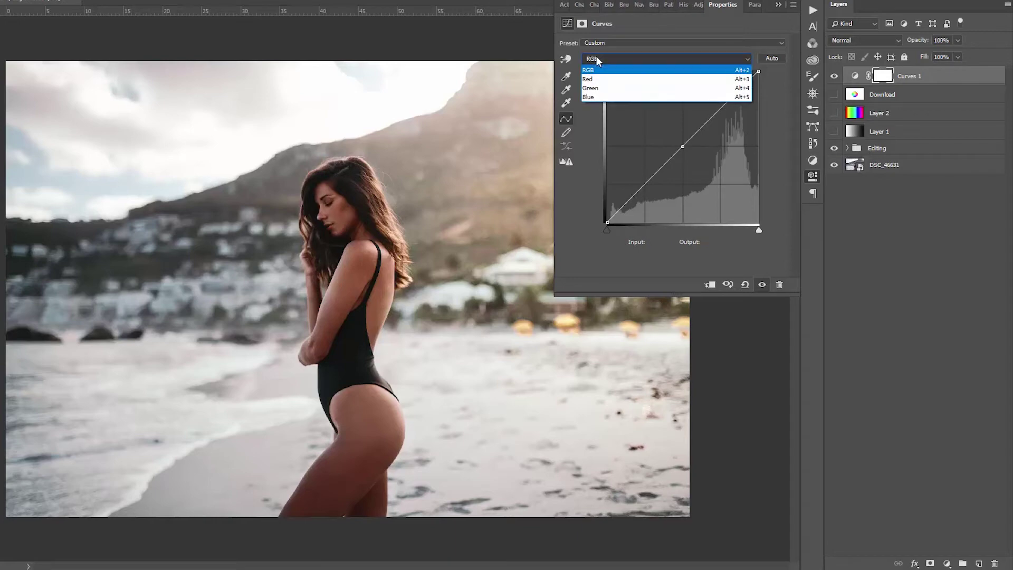
pyautogui.click(592, 97)
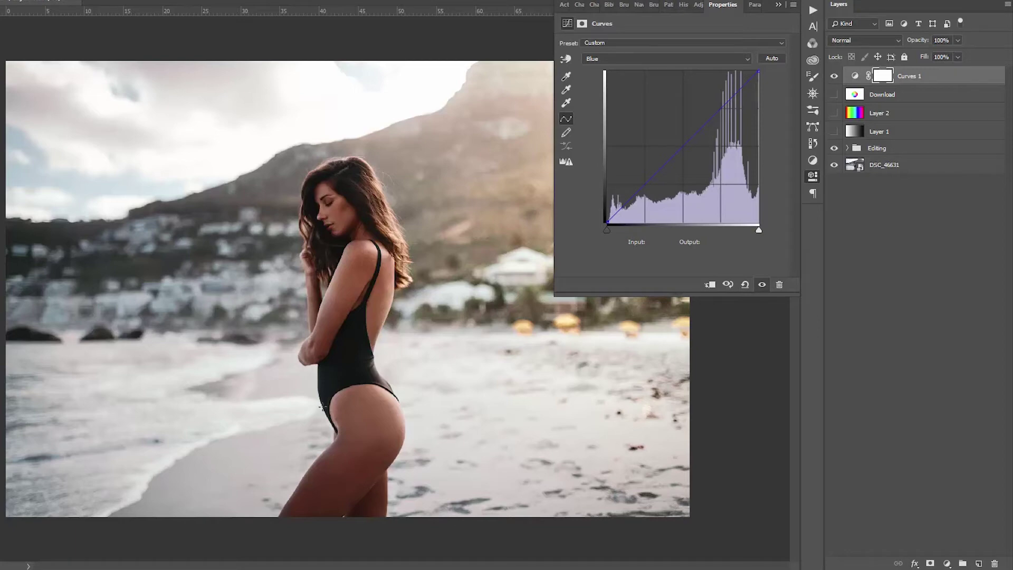
# Add a midtone point to the Blue curve, try raising it, and pull it down to input 158, output 87.
pyautogui.click(684, 145)
pyautogui.moveTo(684, 145); pyautogui.dragTo(669, 119)
pyautogui.moveTo(669, 120); pyautogui.dragTo(702, 170)
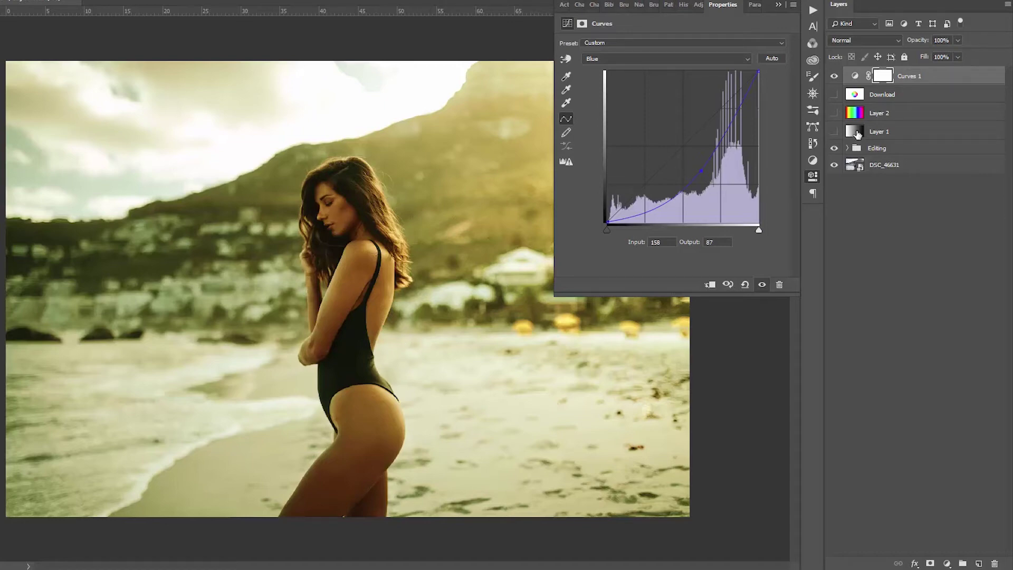
# View the colour wheel on the Download layer with Curves 1 hidden, and return to the adjusted portrait.
pyautogui.click(835, 96)
pyautogui.click(762, 284)
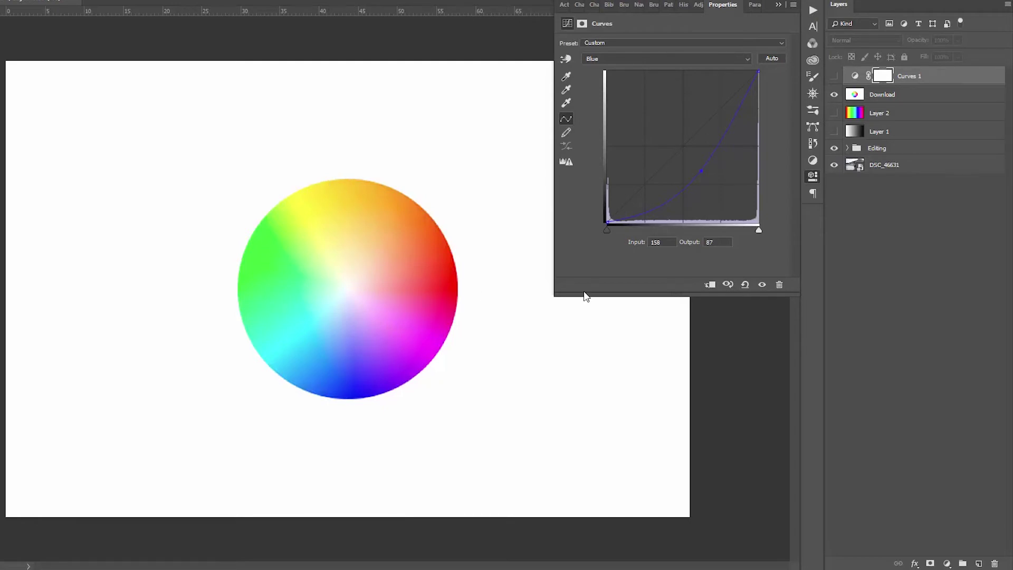
pyautogui.click(834, 94)
pyautogui.click(835, 76)
# Remove the Blue curve's midtone point and set its shadow endpoint to output 19 and highlight endpoint to output 234.
pyautogui.moveTo(703, 169); pyautogui.dragTo(682, 147)
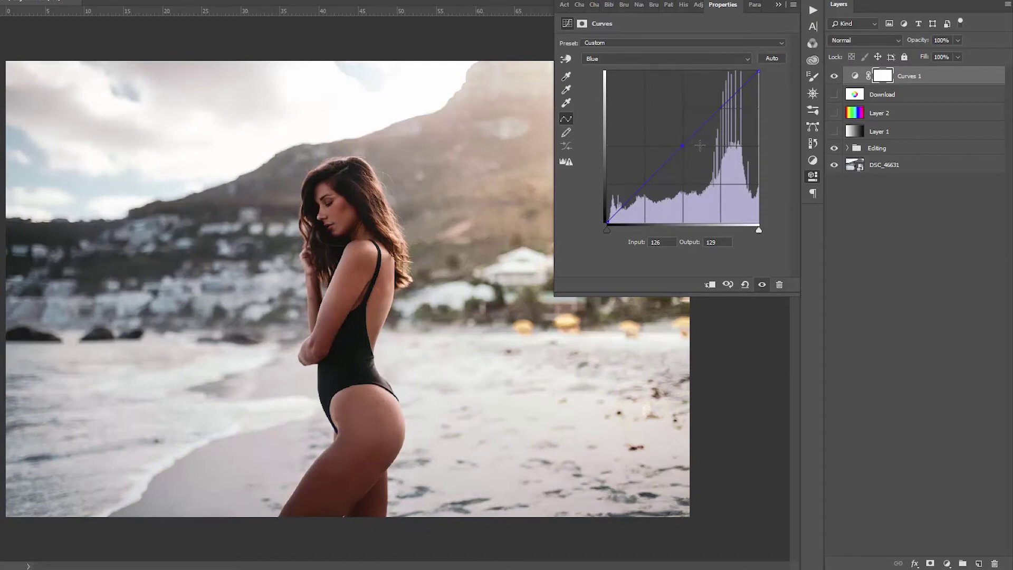
pyautogui.keyDown('ctrl'); pyautogui.click(683, 146); pyautogui.keyUp('ctrl')
pyautogui.moveTo(607, 222); pyautogui.dragTo(607, 211)
pyautogui.moveTo(758, 71); pyautogui.dragTo(769, 81)
# Examine the blue and yellow sides of the Download colour wheel with Curves 1 off, and restore the portrait view.
pyautogui.click(834, 95)
pyautogui.click(834, 76)
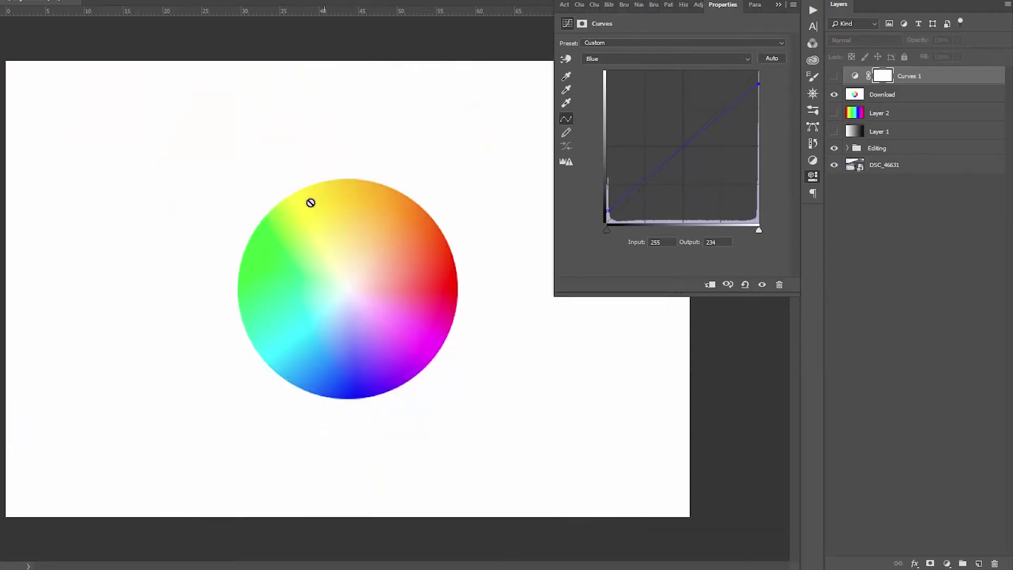
pyautogui.click(834, 76)
pyautogui.click(833, 95)
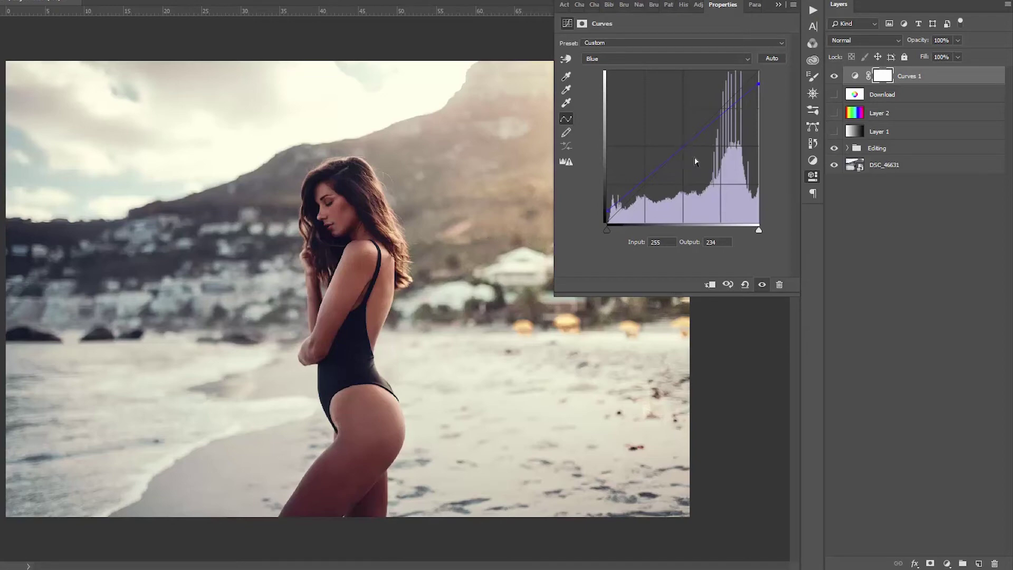
# Switch the curve to the Green channel and move its shadow endpoint to input 14, output 0.
pyautogui.click(611, 60)
pyautogui.click(612, 89)
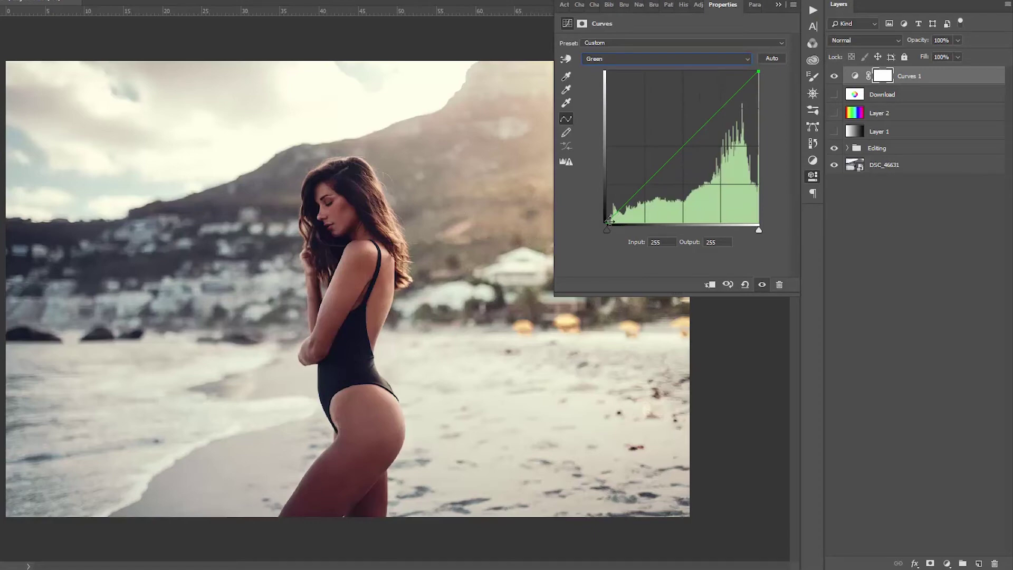
pyautogui.moveTo(606, 221); pyautogui.dragTo(615, 222)
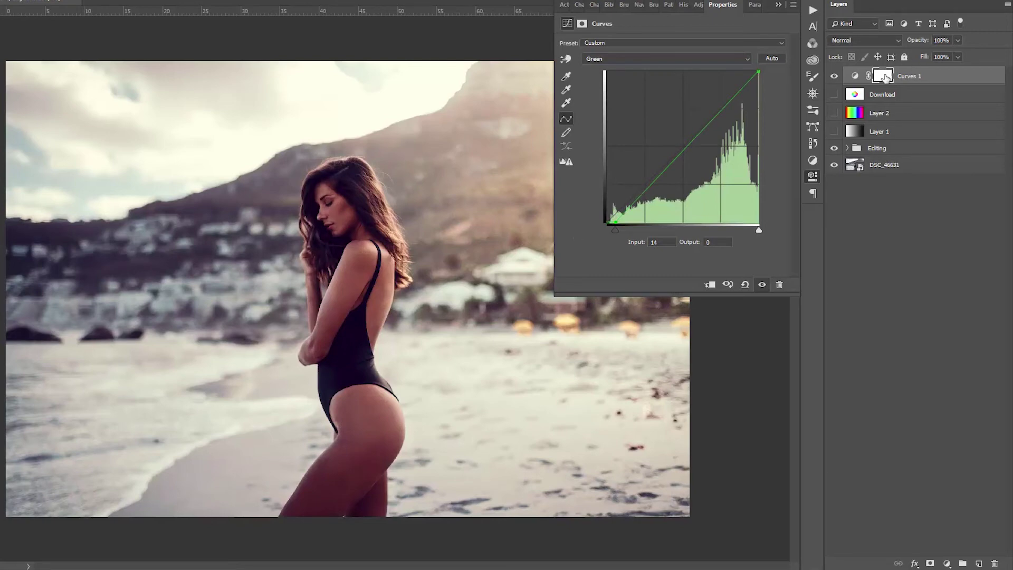
# Examine the green and magenta sides of the Download colour wheel without Curves 1, and bring back the adjusted portrait.
pyautogui.click(834, 76)
pyautogui.click(834, 95)
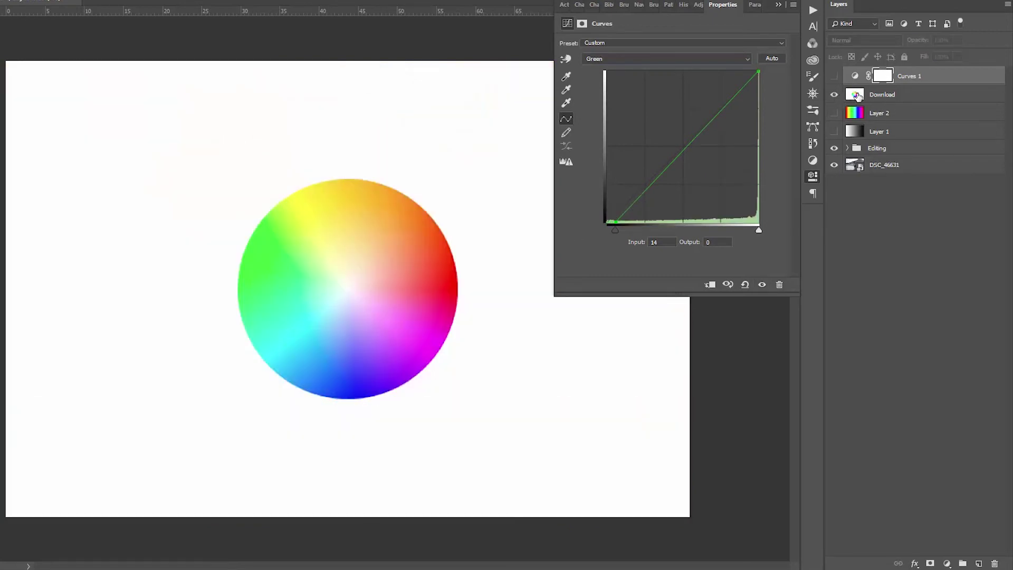
pyautogui.click(860, 97)
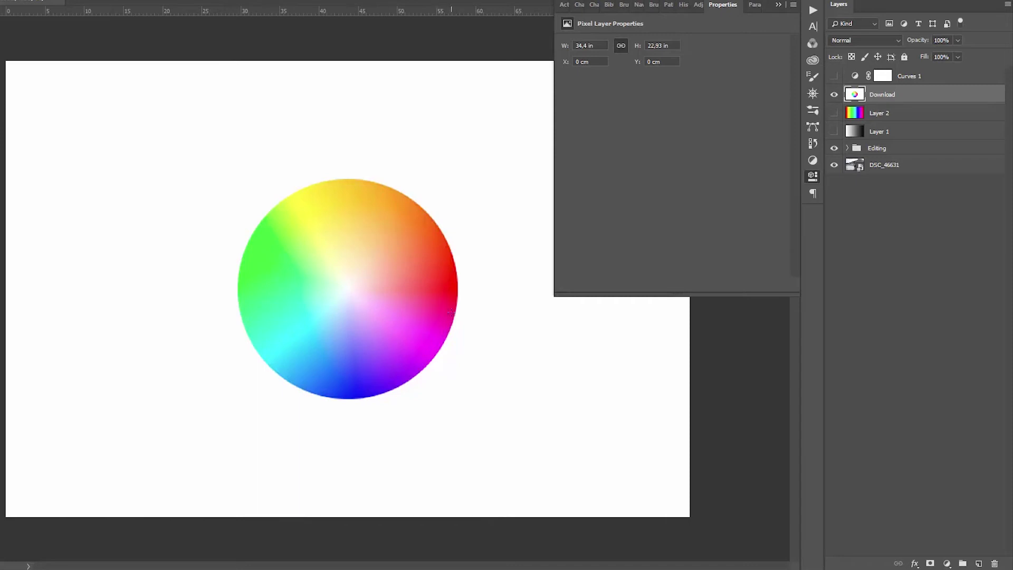
pyautogui.click(835, 95)
pyautogui.click(835, 76)
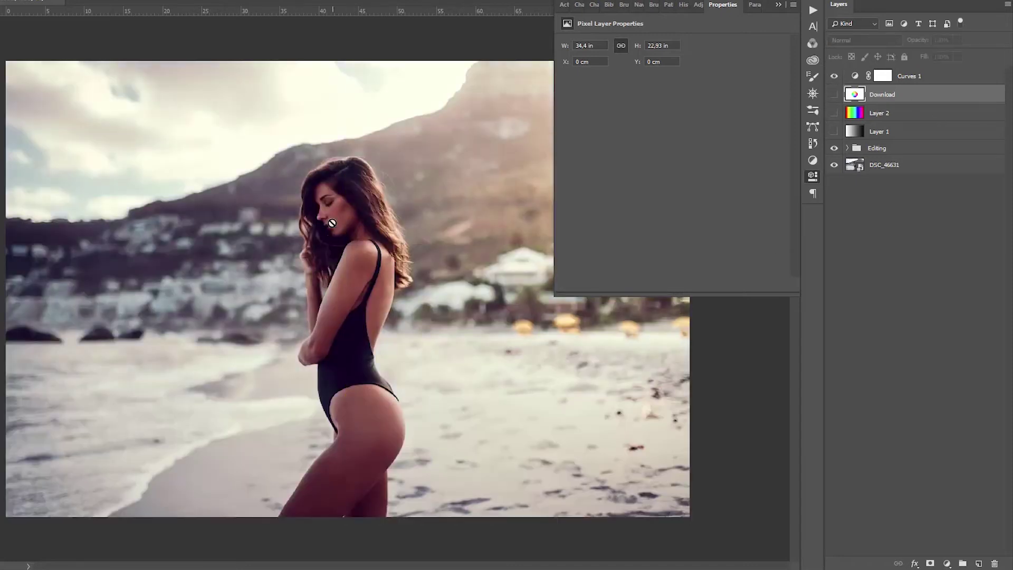
# Move the Green curve's highlight endpoint inward and pull in both Red curve endpoints, placing the Red shadow point at input 16, output 0.
pyautogui.hotkey('alt', ']')
pyautogui.moveTo(759, 70); pyautogui.dragTo(751, 66)
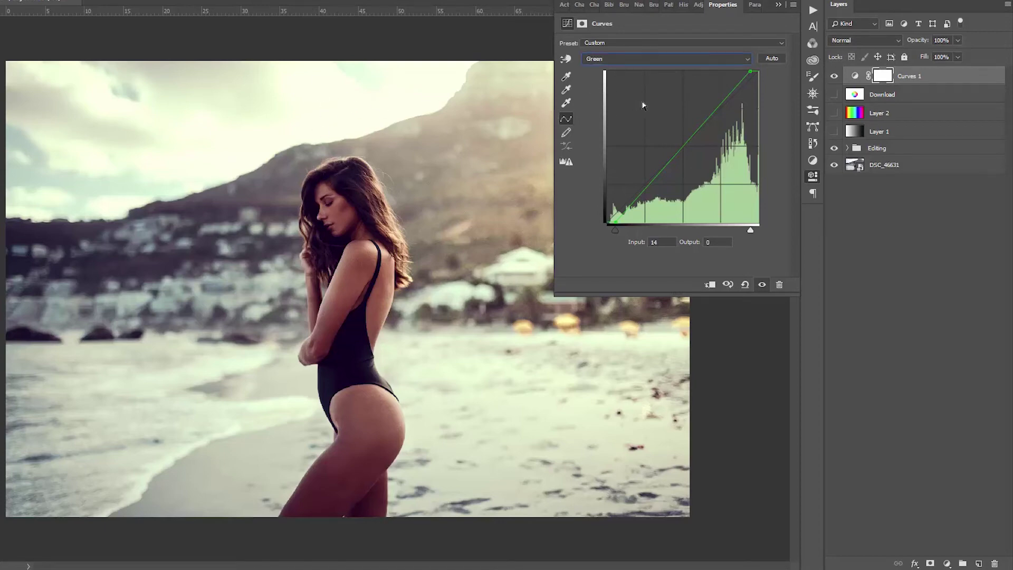
pyautogui.click(650, 59)
pyautogui.click(655, 73)
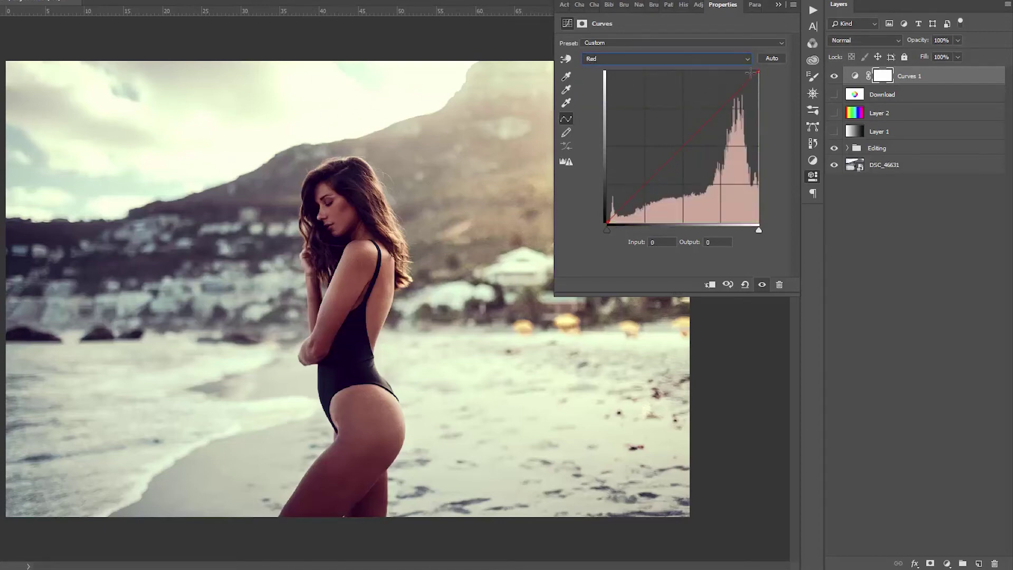
pyautogui.moveTo(759, 70); pyautogui.dragTo(750, 62)
pyautogui.moveTo(607, 223); pyautogui.dragTo(617, 223)
# Switch to the Blue channel, view the colour wheel and the Layer 2 spectrum without Curves 1, and restore the portrait view.
pyautogui.click(630, 56)
pyautogui.click(606, 96)
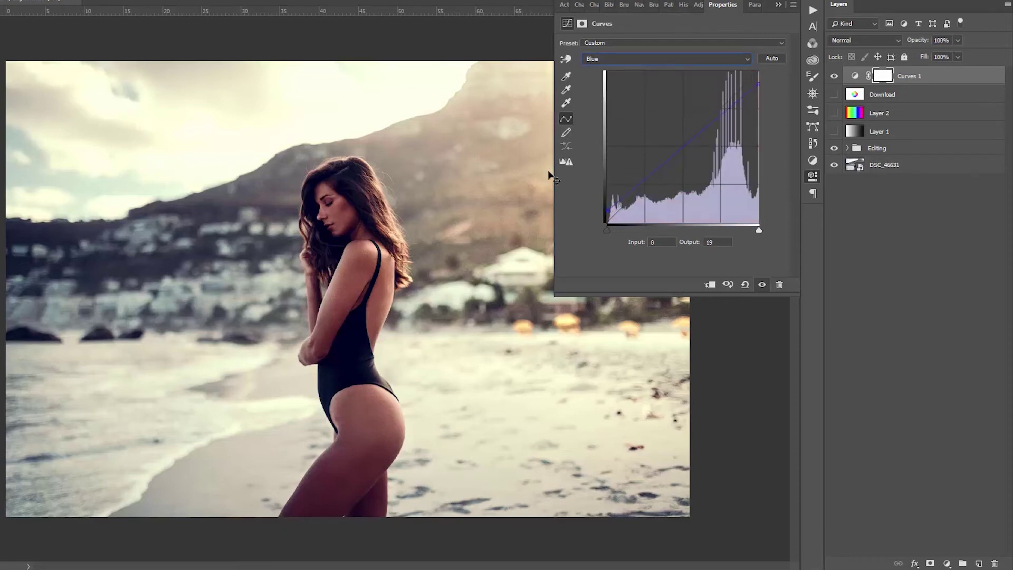
pyautogui.click(834, 96)
pyautogui.click(834, 76)
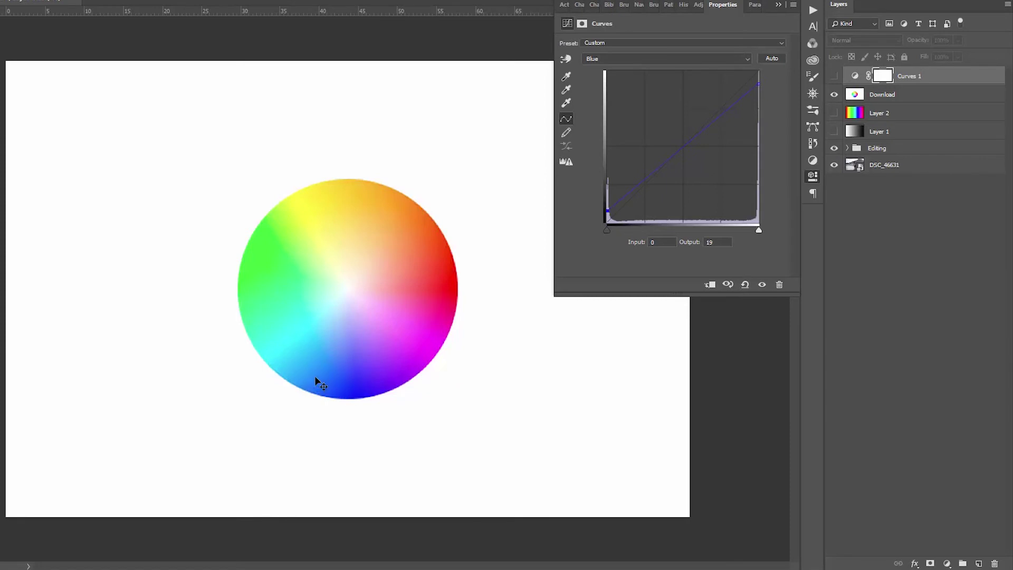
pyautogui.click(616, 58)
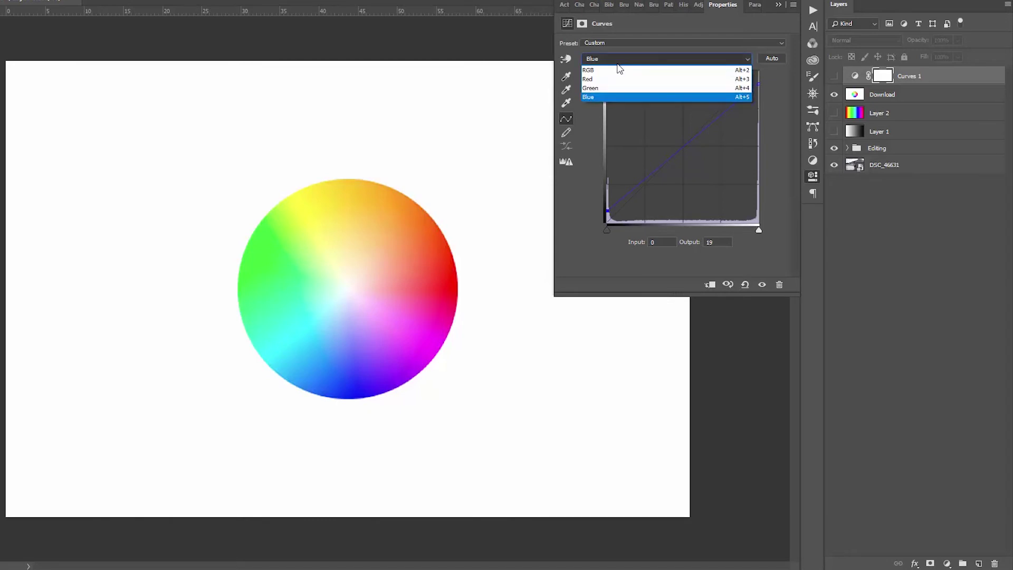
pyautogui.click(836, 111)
pyautogui.click(834, 112)
pyautogui.click(835, 94)
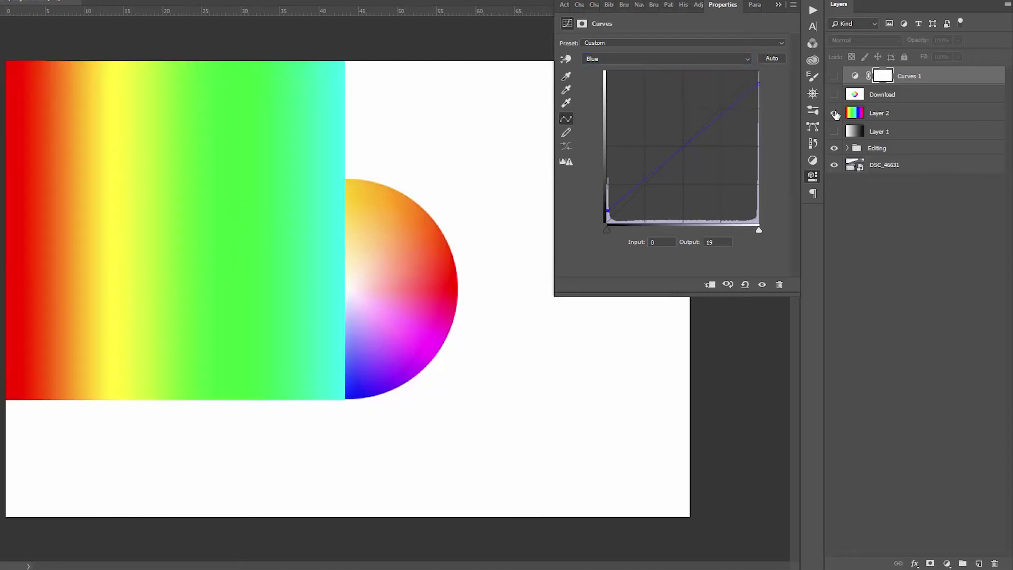
pyautogui.click(834, 75)
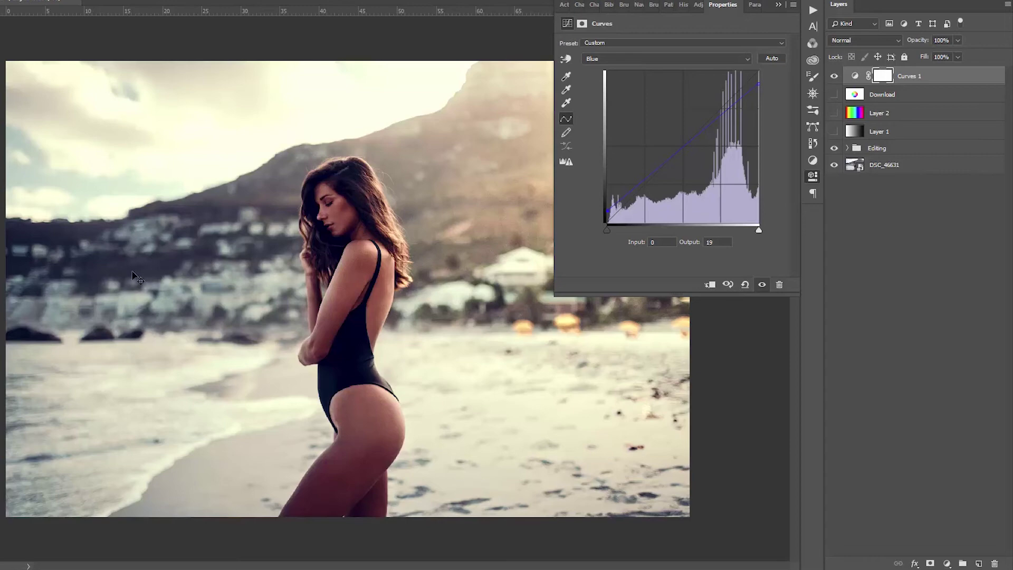
# Move the Red curve's shadow endpoint slightly back toward the black corner.
pyautogui.click(622, 58)
pyautogui.click(635, 79)
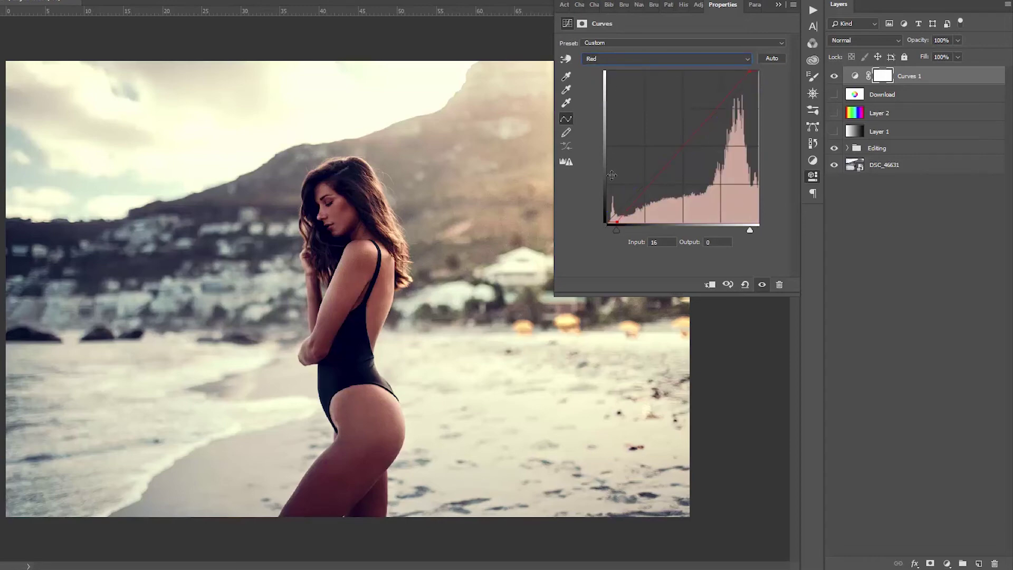
pyautogui.moveTo(617, 221); pyautogui.dragTo(612, 222)
# Reset the Curves 1 adjustment to the Default preset.
pyautogui.click(846, 79)
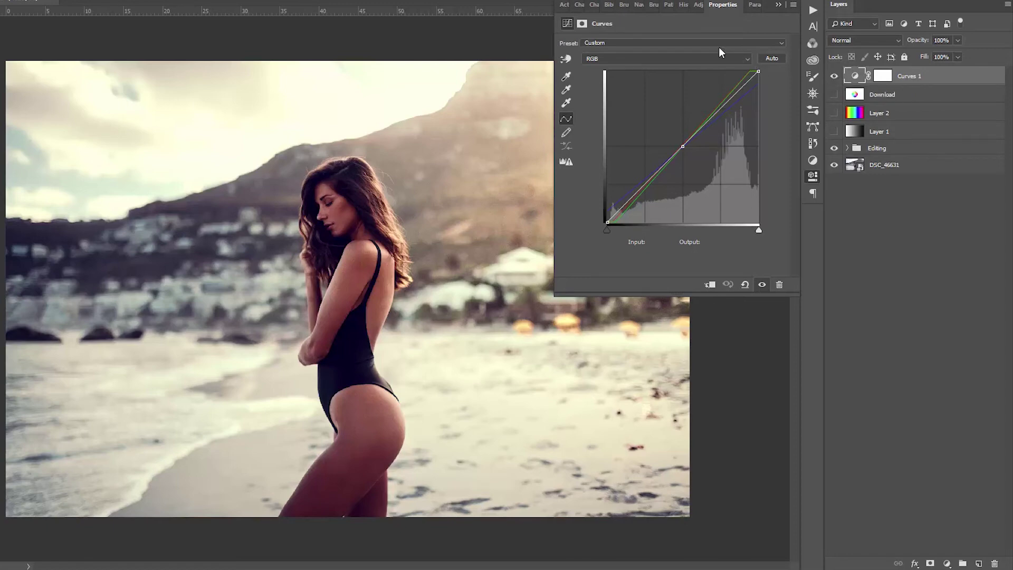
pyautogui.click(600, 45)
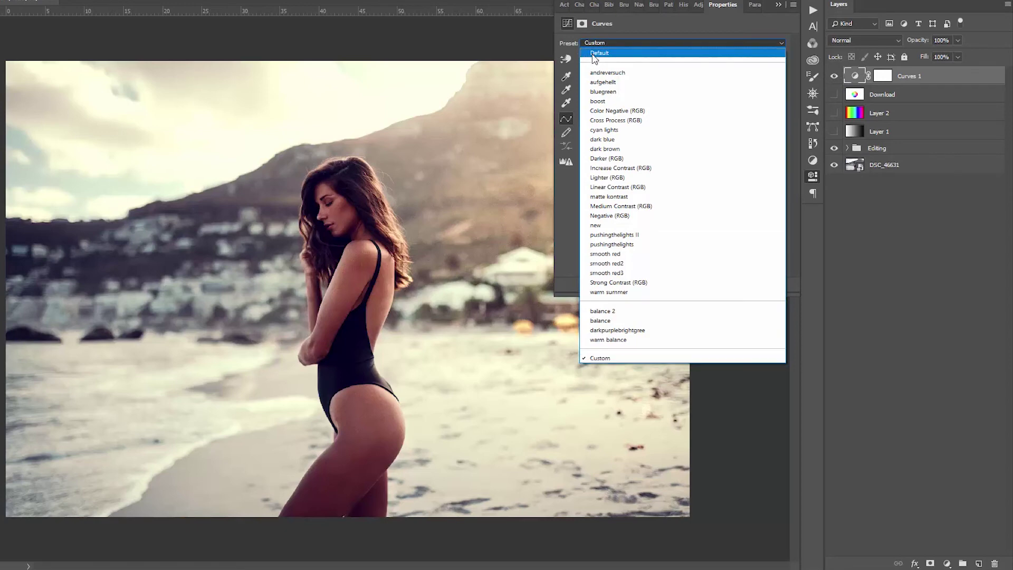
pyautogui.click(595, 53)
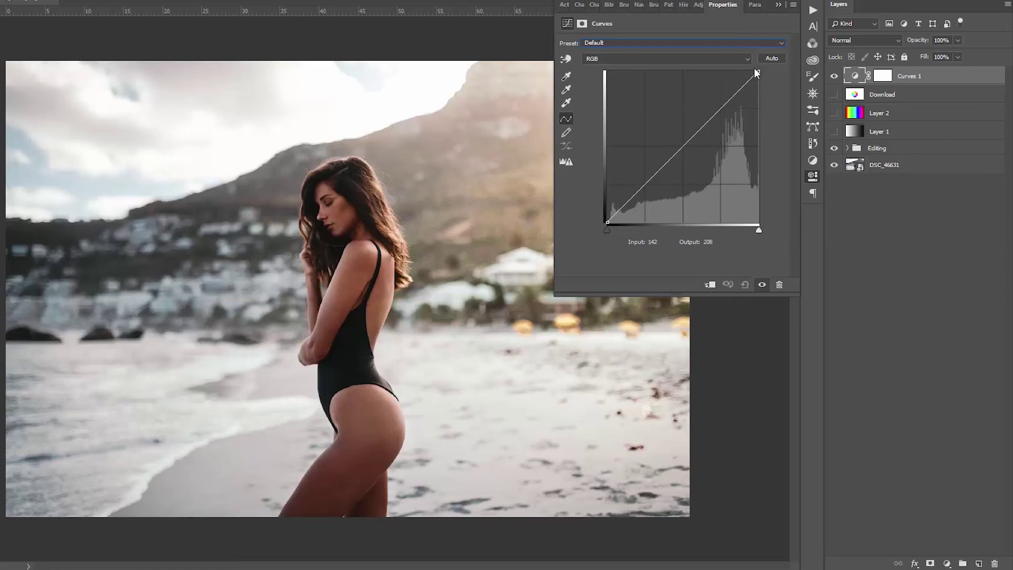
# Shape the Red and Green curves into gentle S-curves, placing the Green highlight point at input 183, output 199.
pyautogui.click(657, 59)
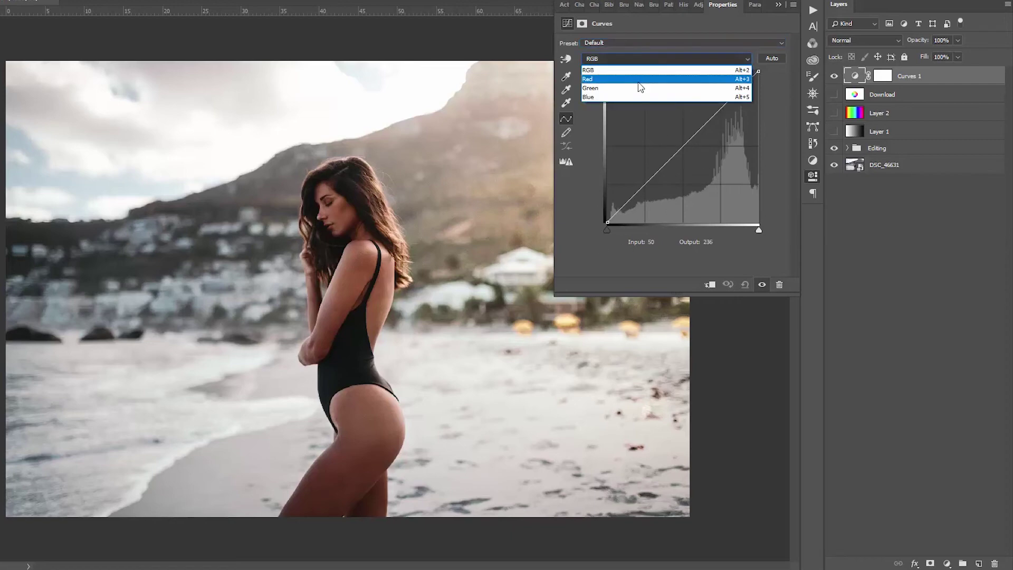
pyautogui.click(638, 82)
pyautogui.hotkey('alt', '4')
pyautogui.moveTo(649, 182); pyautogui.dragTo(648, 189)
pyautogui.moveTo(711, 126); pyautogui.dragTo(716, 104)
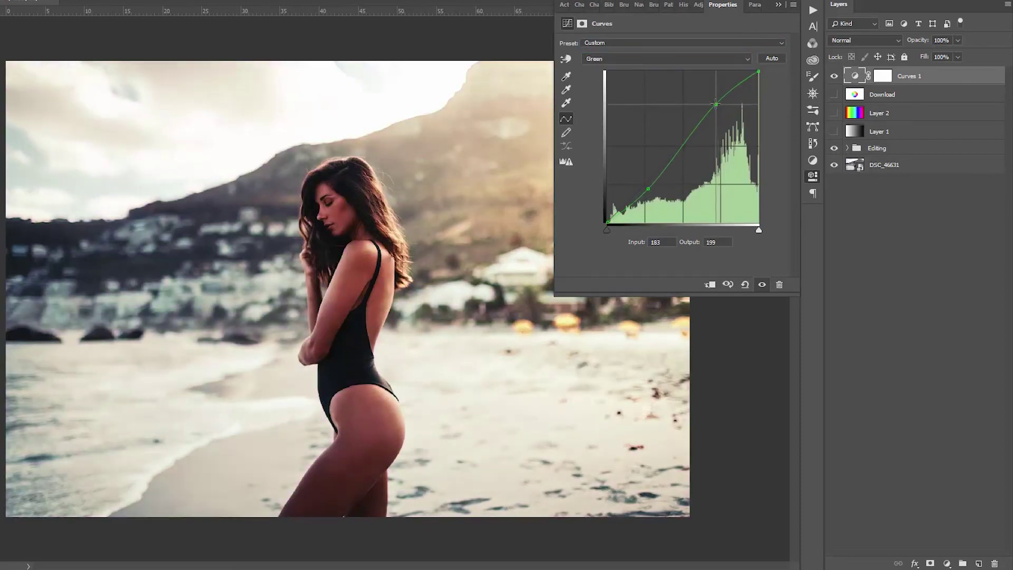
# Shape the Blue curve into a gentle S-curve with a lowered shadow point and a slightly raised highlight point.
pyautogui.click(613, 59)
pyautogui.click(613, 97)
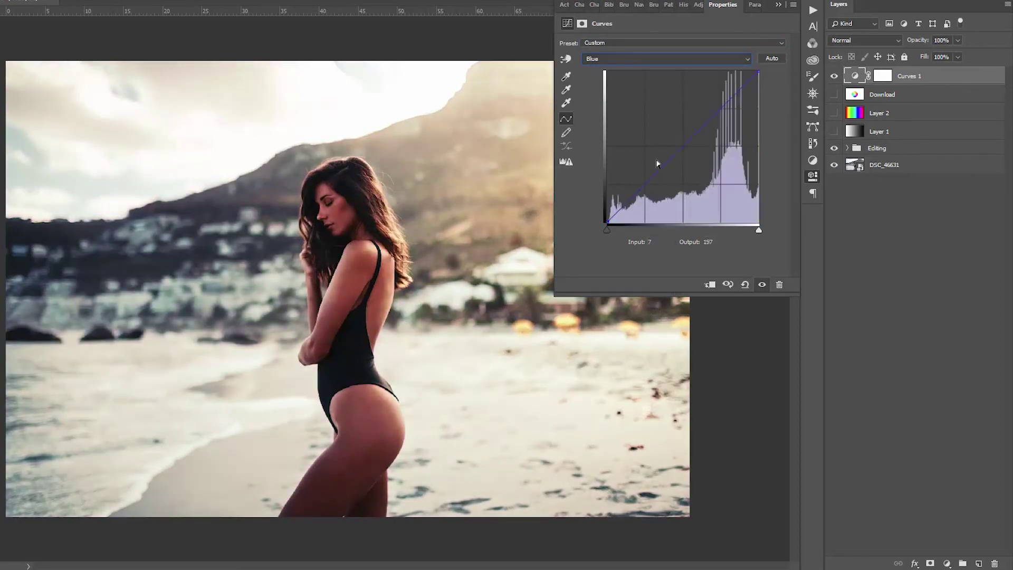
pyautogui.moveTo(649, 180); pyautogui.dragTo(649, 190)
pyautogui.moveTo(719, 106); pyautogui.dragTo(719, 104)
pyautogui.press('Tab')
pyautogui.click(591, 258)
# Raise the RGB curve's shadows, lower its highlights at input 201, output 186, and compare the portrait with and without Curves 1.
pyautogui.click(626, 59)
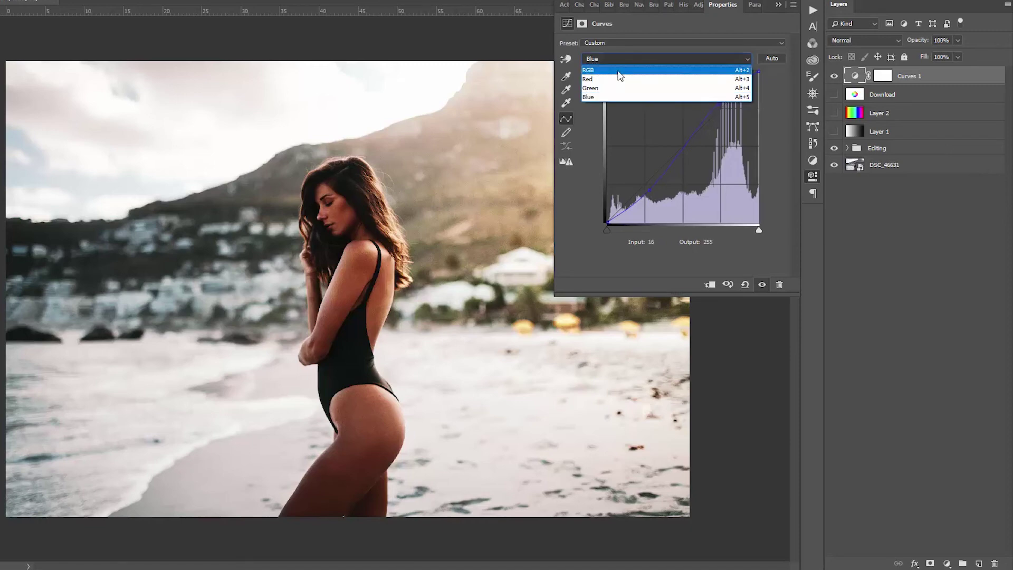
pyautogui.click(619, 71)
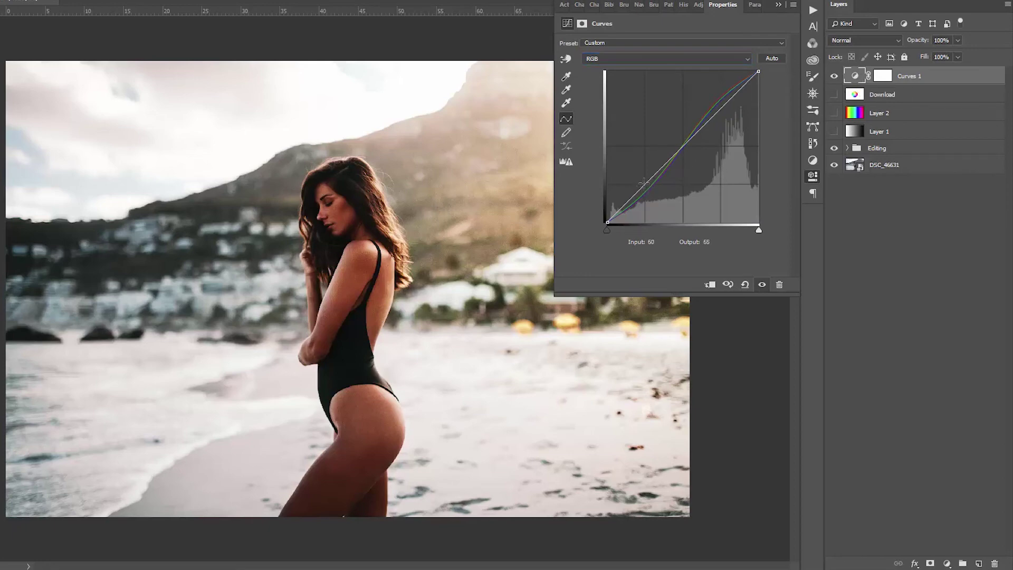
pyautogui.moveTo(644, 184); pyautogui.dragTo(642, 180)
pyautogui.moveTo(719, 108); pyautogui.dragTo(726, 112)
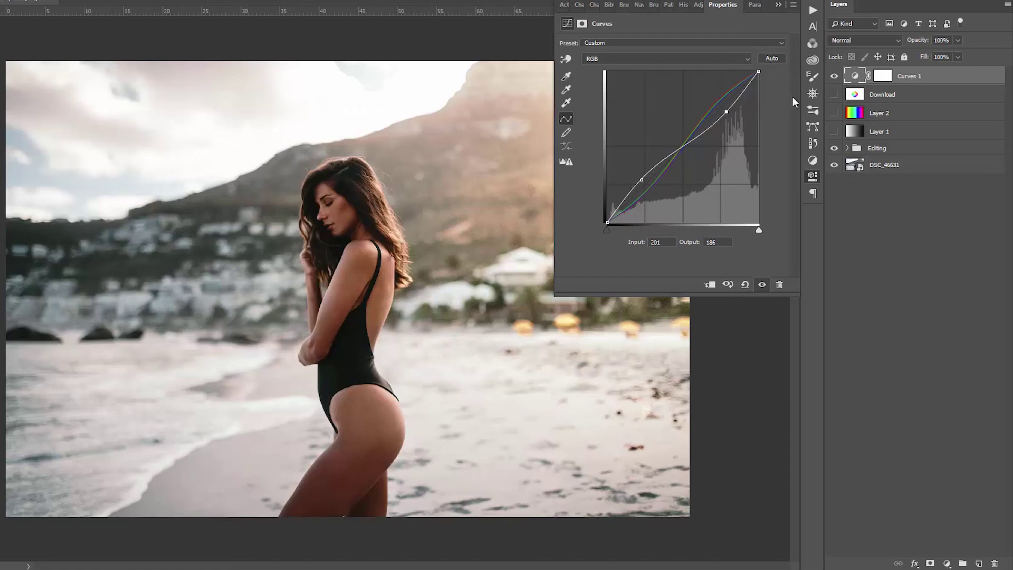
pyautogui.click(834, 77)
pyautogui.click(834, 77)
# Apply the balance 2 preset to the Curves 1 adjustment and check its effect across the whole image.
pyautogui.click(609, 42)
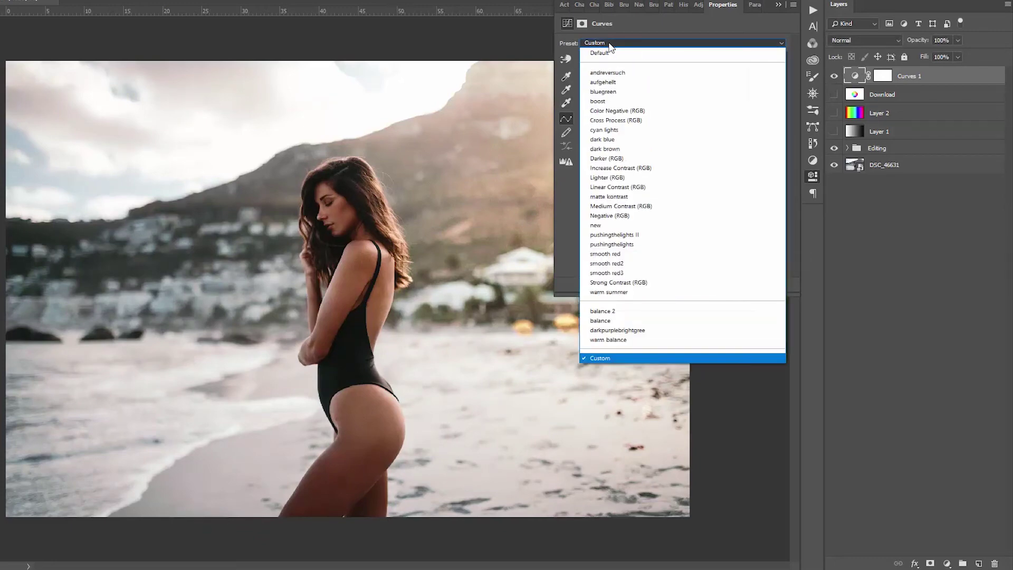
pyautogui.click(595, 313)
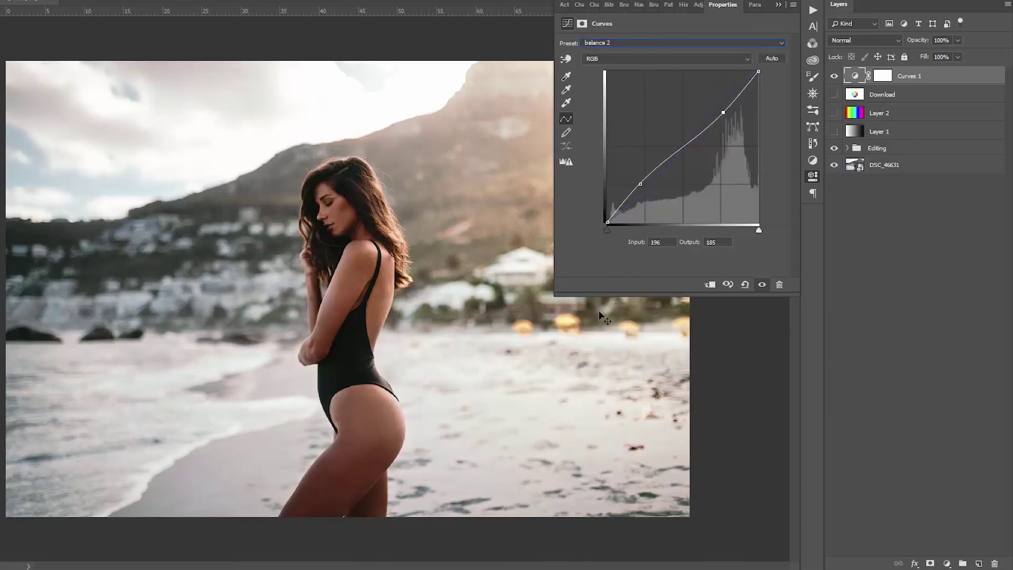
pyautogui.click(778, 5)
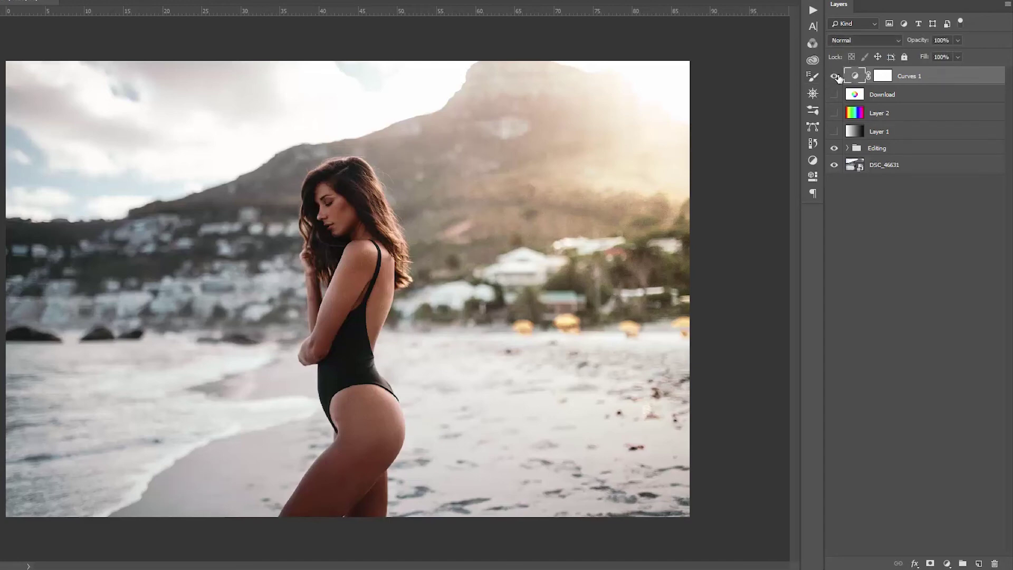
pyautogui.doubleClick(855, 76)
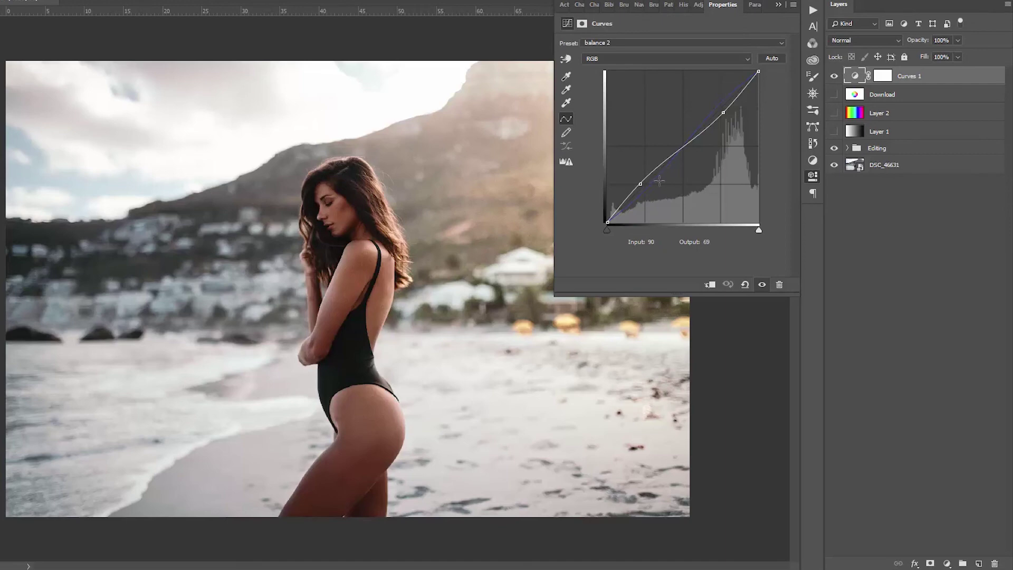
# Check the Download colour wheel for the Blue channel and move the Blue curve's shadow point to input 69, output 37.
pyautogui.click(602, 60)
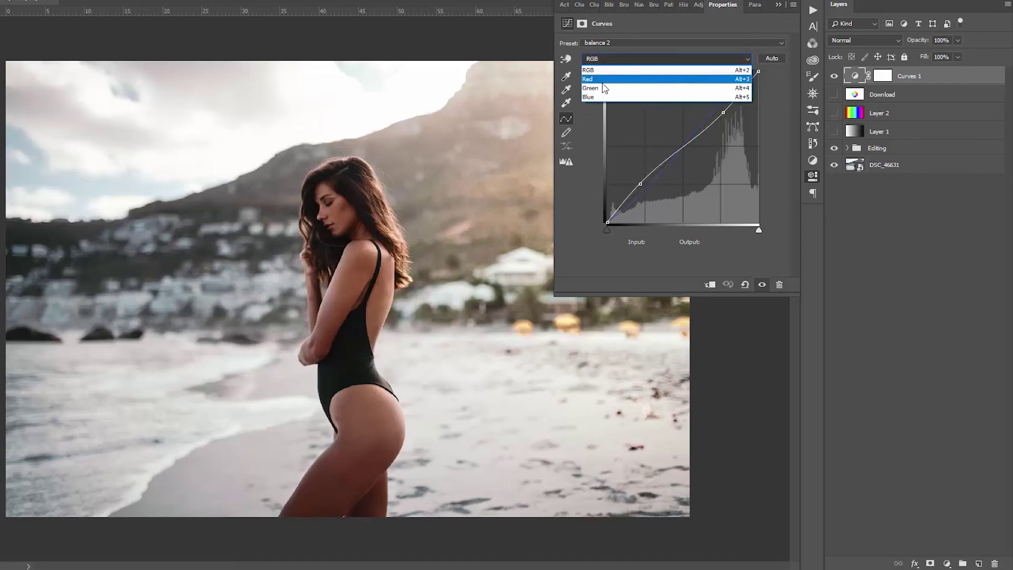
pyautogui.press('Escape')
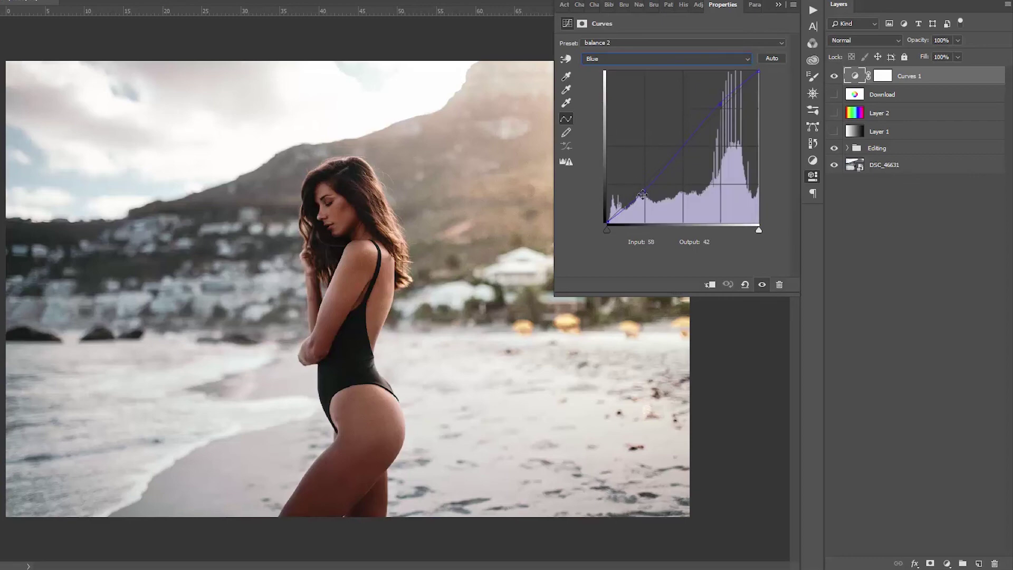
pyautogui.click(835, 95)
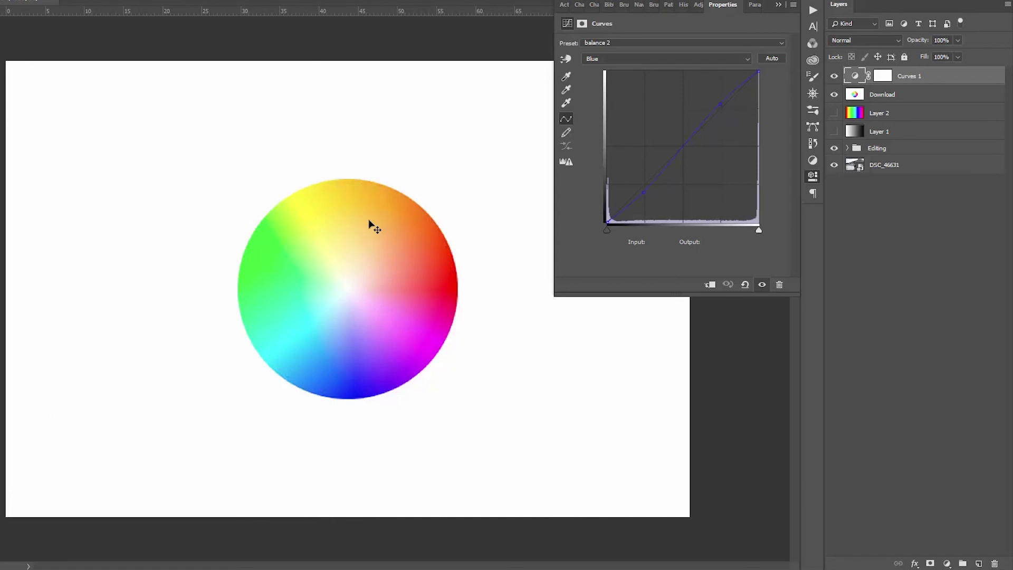
pyautogui.click(834, 95)
pyautogui.moveTo(647, 193); pyautogui.dragTo(648, 200)
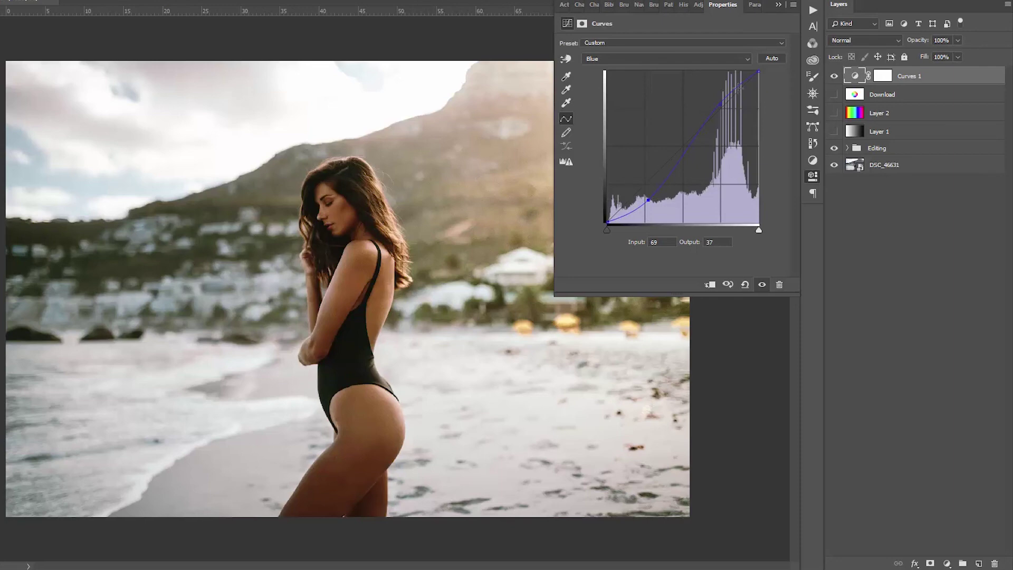
# Reshape the Green curve with the shadow point at input 70, output 50 and the highlight point at input 191, output 206.
pyautogui.click(649, 60)
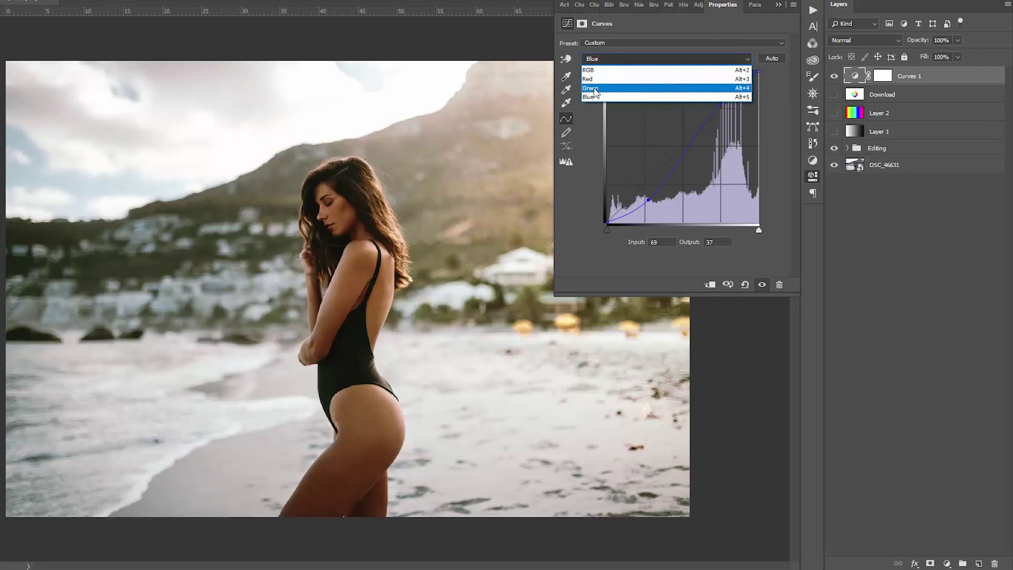
pyautogui.click(594, 88)
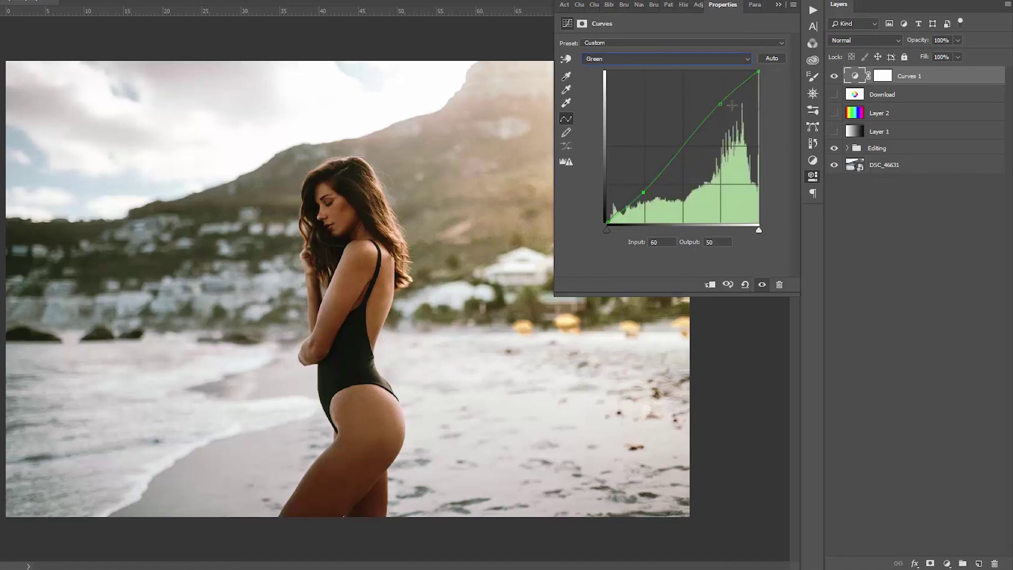
pyautogui.moveTo(720, 103); pyautogui.dragTo(721, 106)
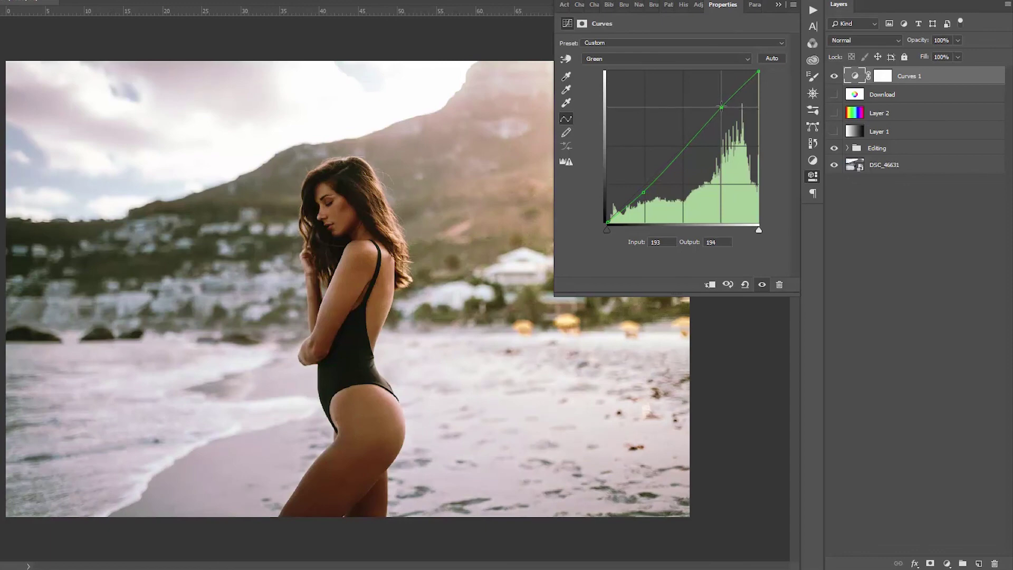
pyautogui.moveTo(645, 192); pyautogui.dragTo(648, 192)
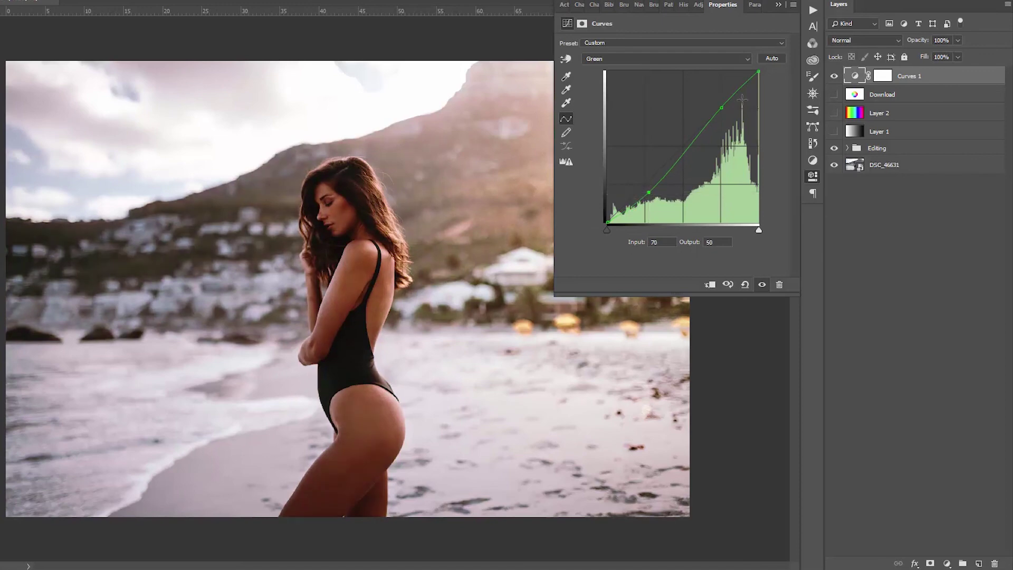
pyautogui.moveTo(723, 107); pyautogui.dragTo(721, 101)
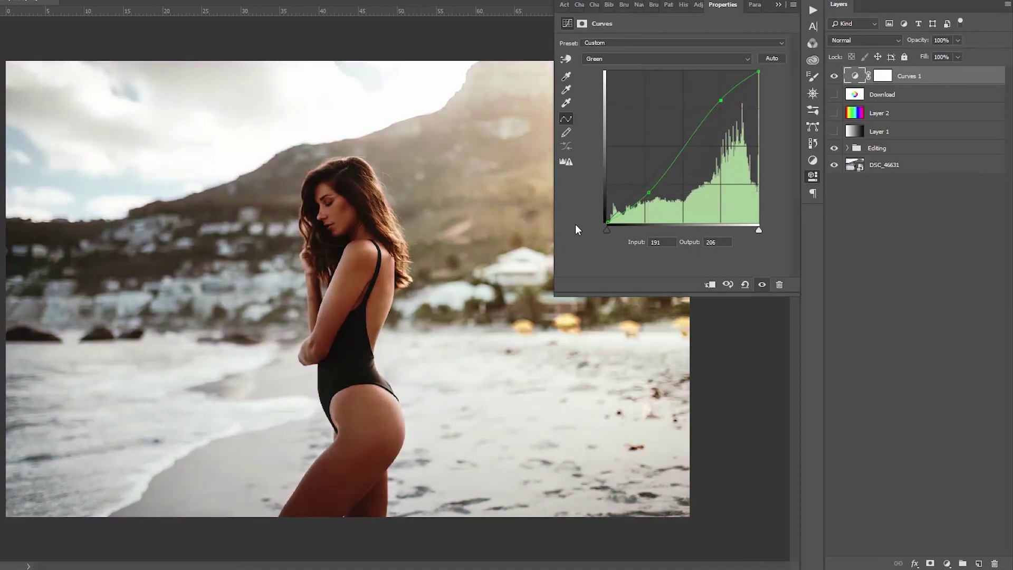
# Raise the Blue curve's shadow point slightly and lift its highlight point a little higher.
pyautogui.click(640, 58)
pyautogui.click(606, 96)
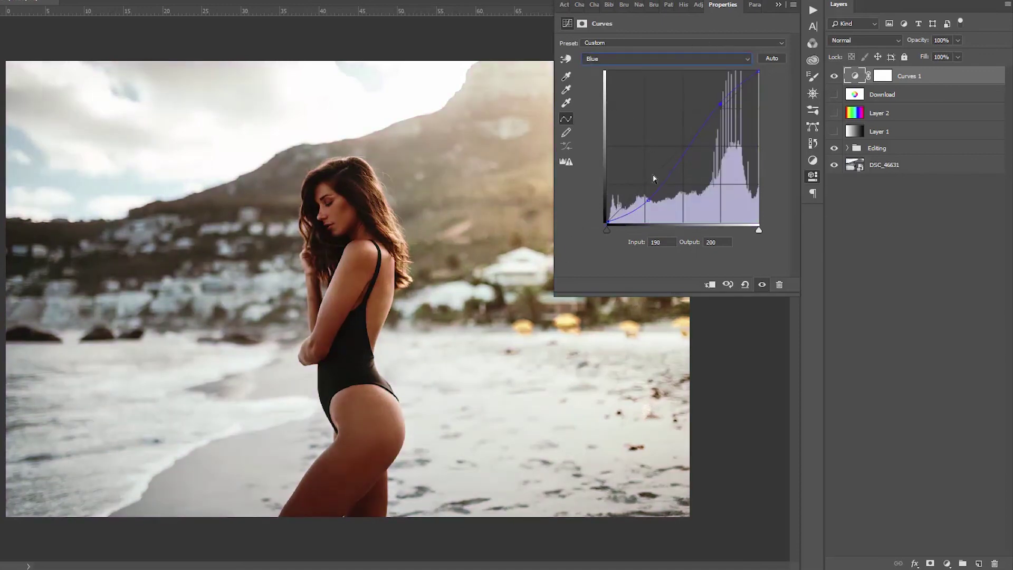
pyautogui.moveTo(647, 197); pyautogui.dragTo(649, 189)
pyautogui.moveTo(721, 102); pyautogui.dragTo(718, 98)
# Apply the balance 2 preset to the Curves 1 adjustment and review the options for saving and loading Curves presets.
pyautogui.click(599, 44)
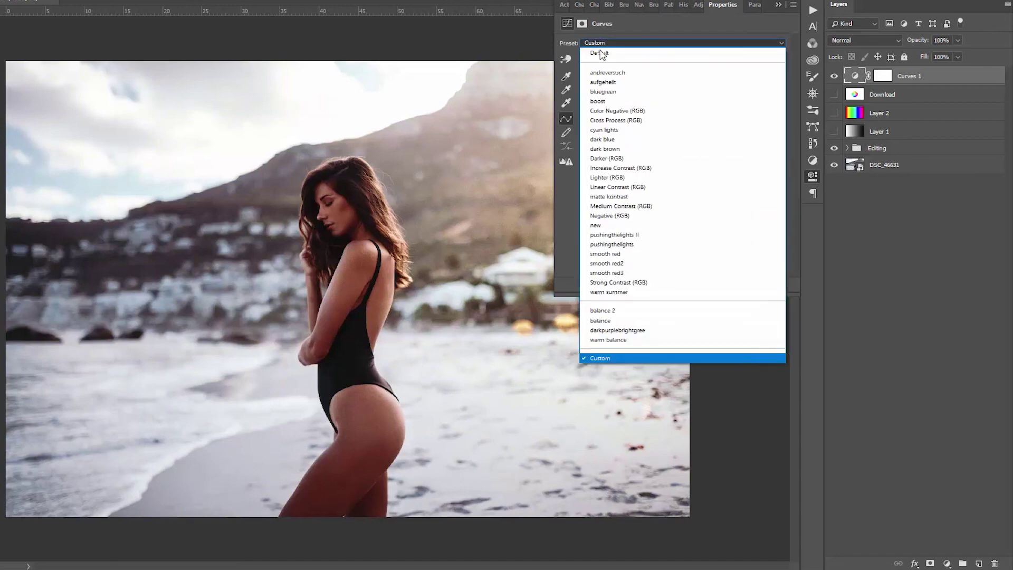
pyautogui.click(603, 310)
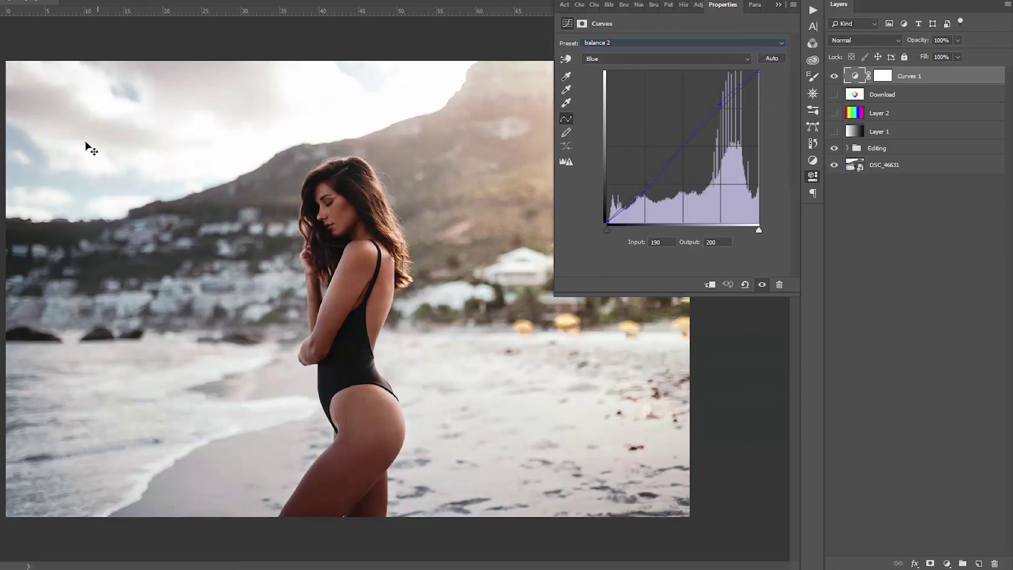
pyautogui.click(793, 5)
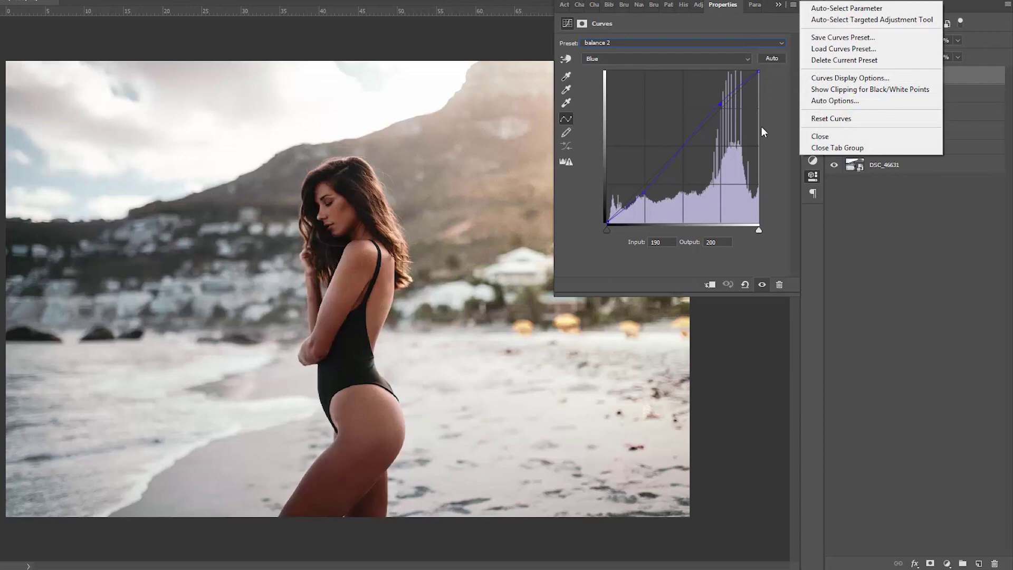
pyautogui.click(620, 43)
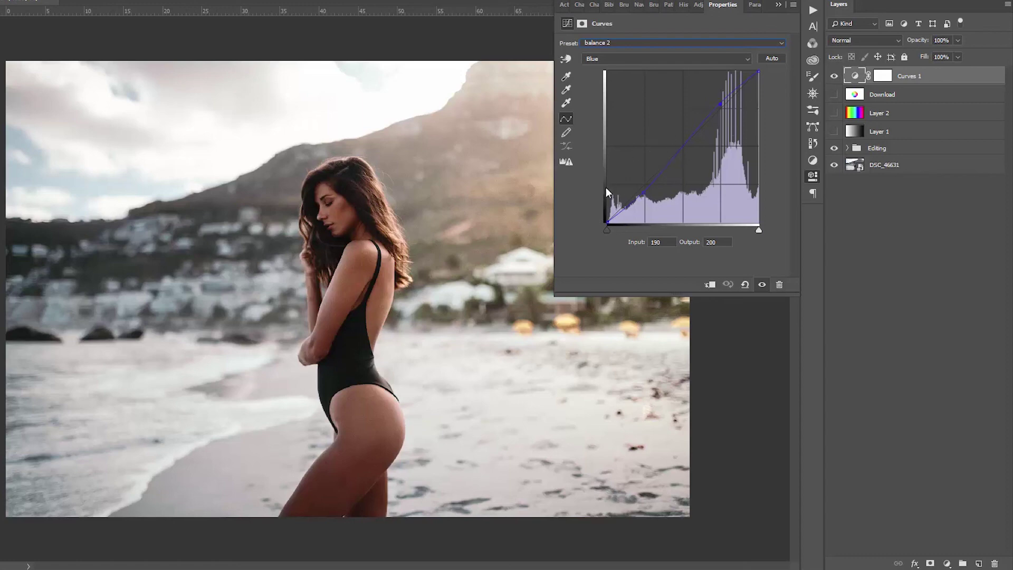
pyautogui.click(793, 5)
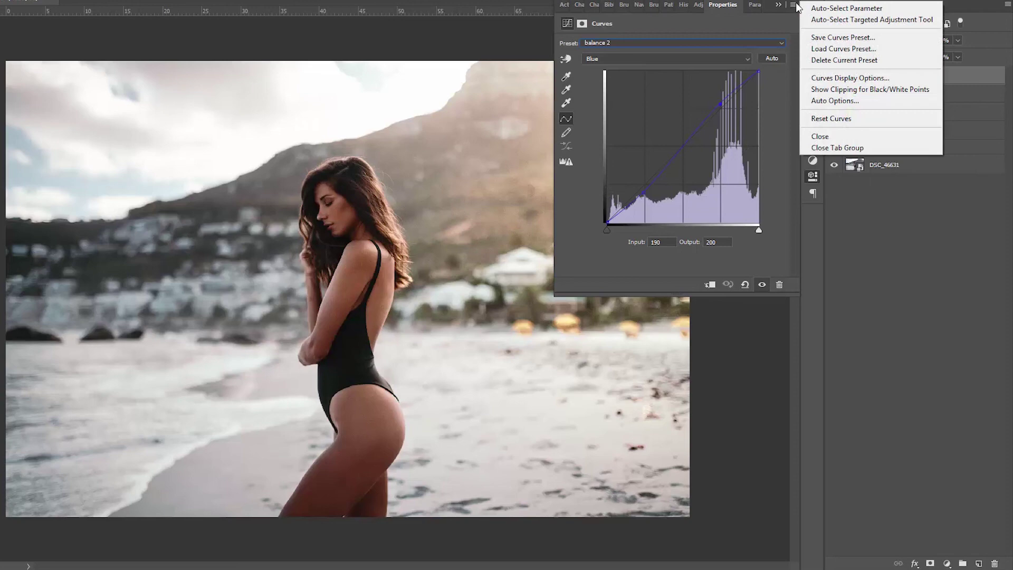
pyautogui.click(663, 45)
# Apply the darkpurplebrightgree preset to Curves 1 and display its combined RGB curve.
pyautogui.click(658, 43)
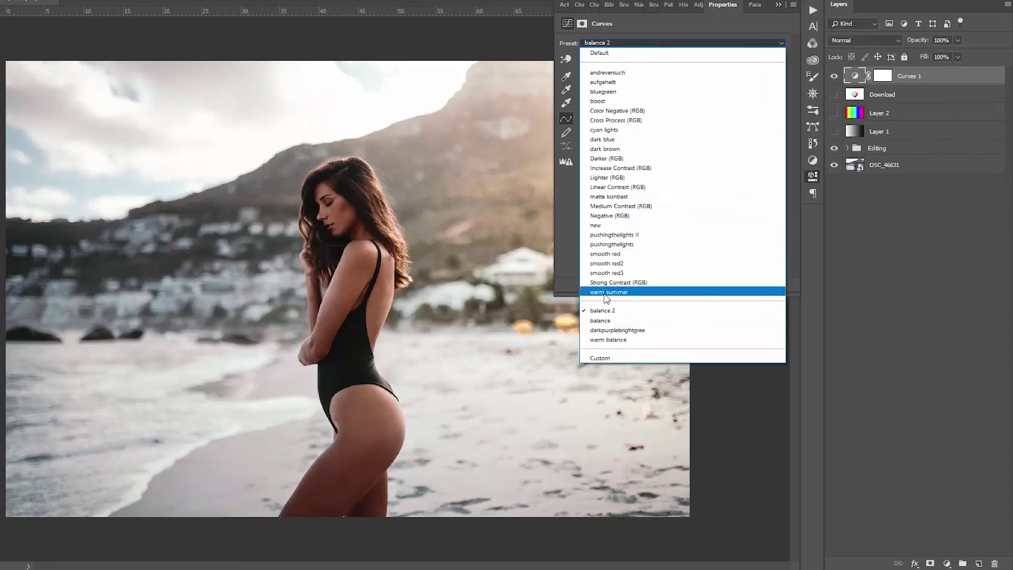
pyautogui.click(615, 330)
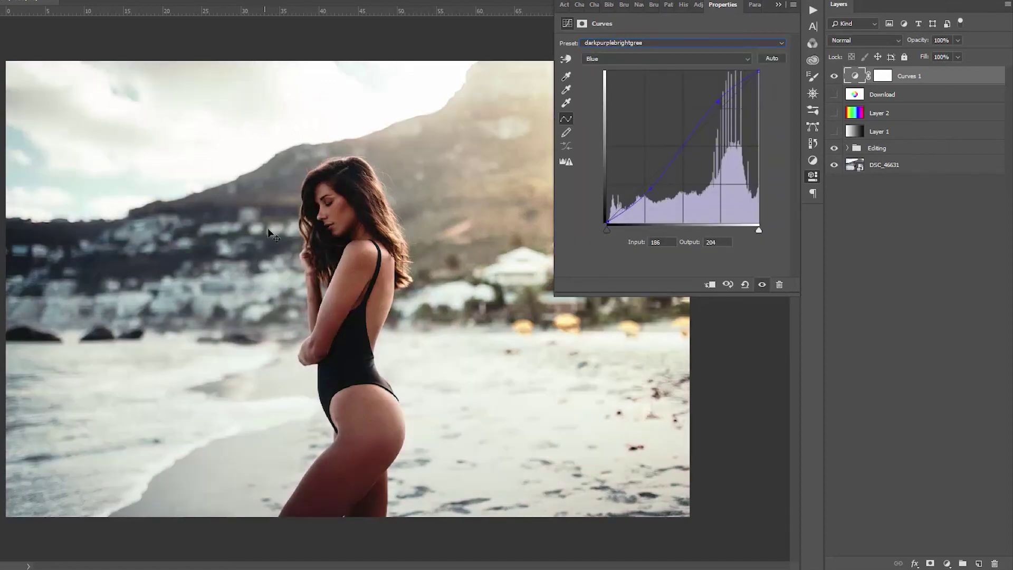
pyautogui.click(856, 77)
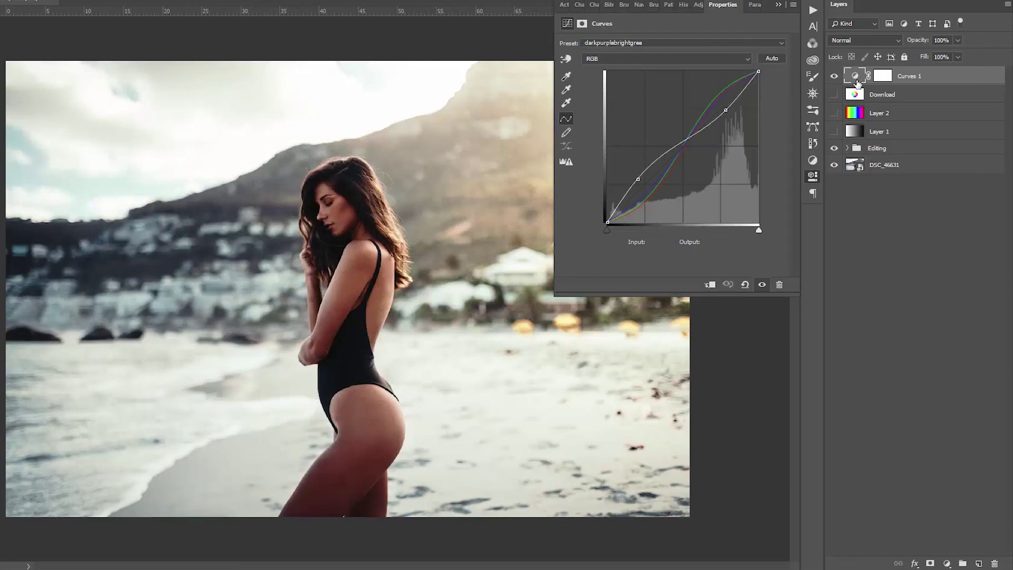